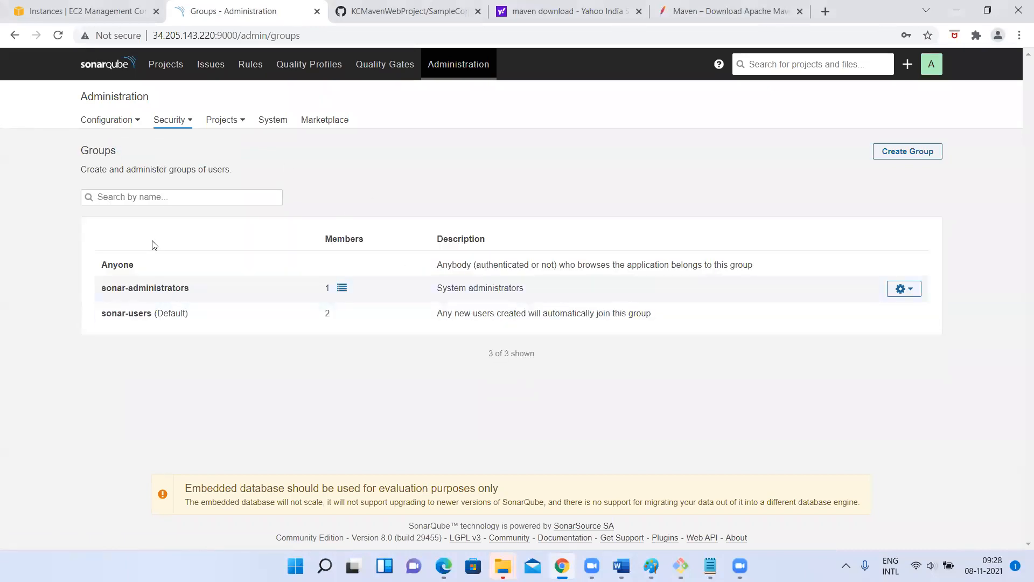
- Review the sonar-administrators and sonar-users groups, their descriptions and member counts (1 and 2)
{"action": "left_click_drag", "start_coordinate": [103, 289], "coordinate": [199, 300]}
{"action": "left_click_drag", "start_coordinate": [104, 311], "coordinate": [224, 325]}
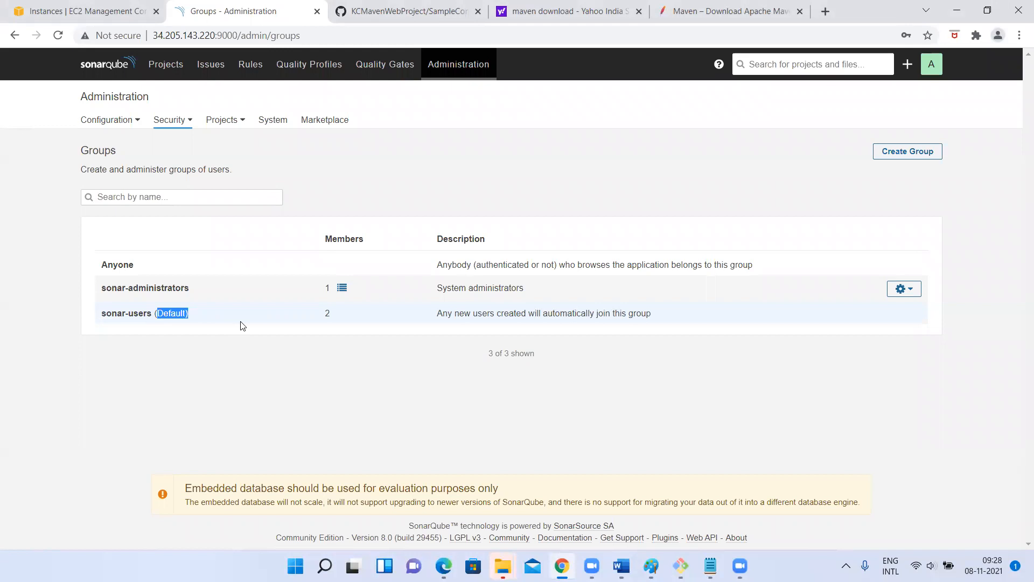
{"action": "left_click_drag", "start_coordinate": [126, 313], "coordinate": [289, 331]}
{"action": "left_click", "coordinate": [429, 345]}
{"action": "left_click_drag", "start_coordinate": [442, 316], "coordinate": [659, 319]}
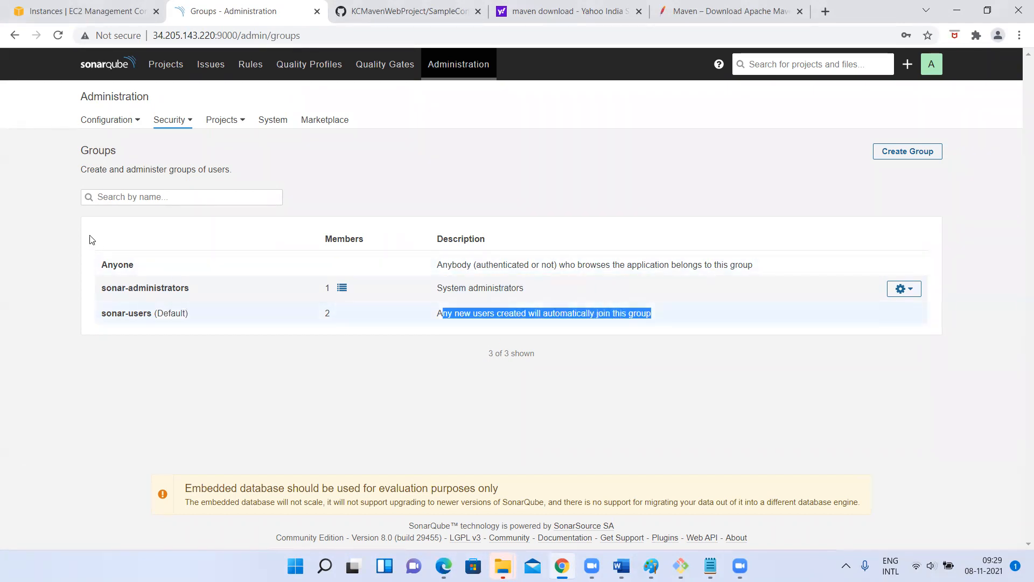
{"action": "left_click", "coordinate": [119, 264]}
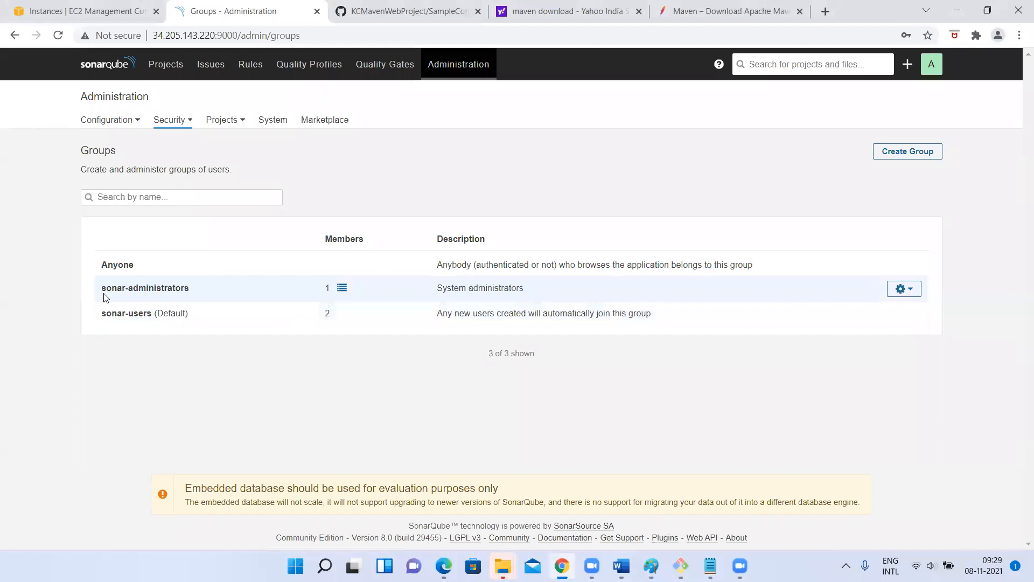
{"action": "left_click_drag", "start_coordinate": [99, 294], "coordinate": [205, 298]}
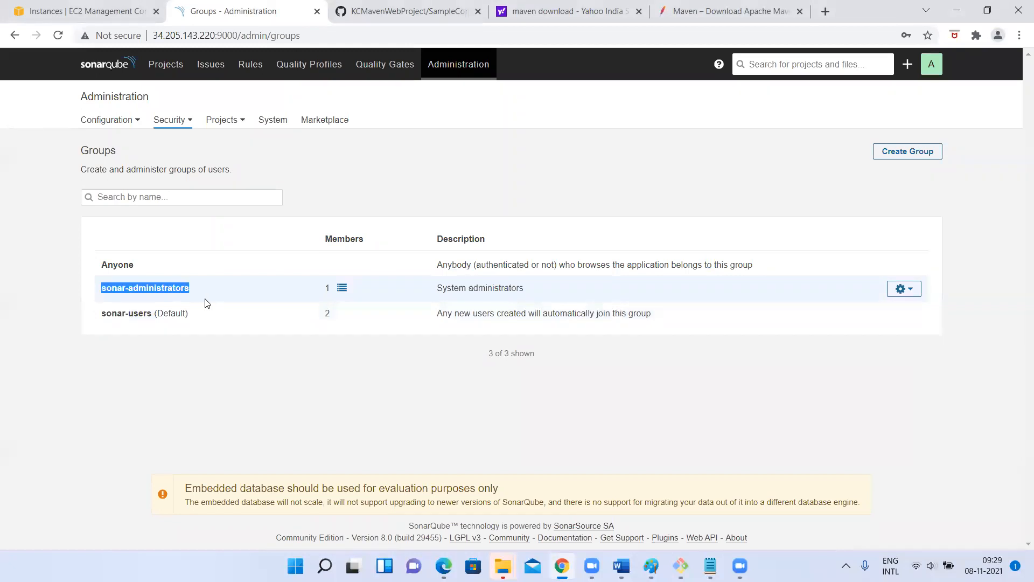
{"action": "left_click", "coordinate": [168, 285]}
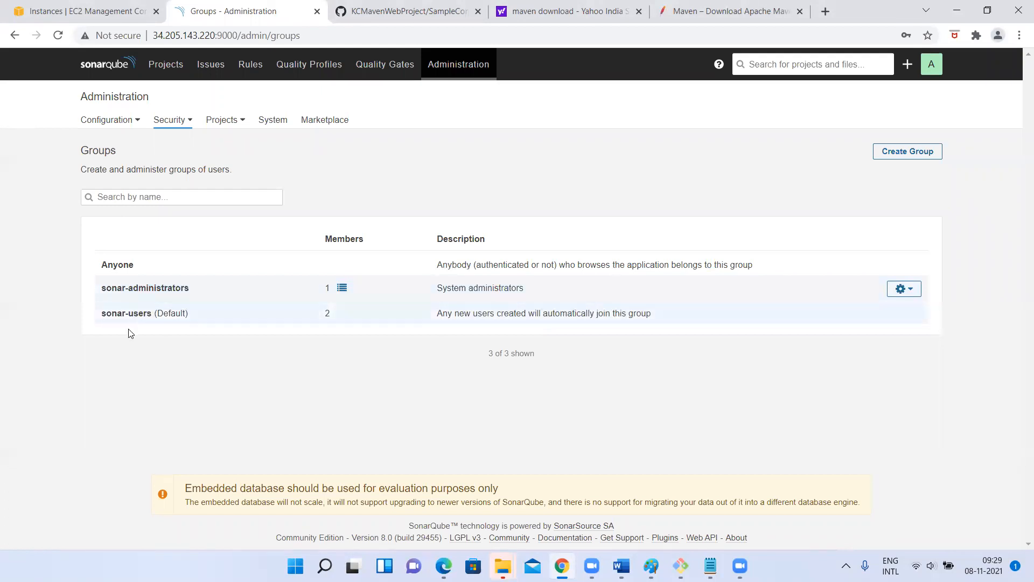
{"action": "left_click_drag", "start_coordinate": [109, 319], "coordinate": [231, 322]}
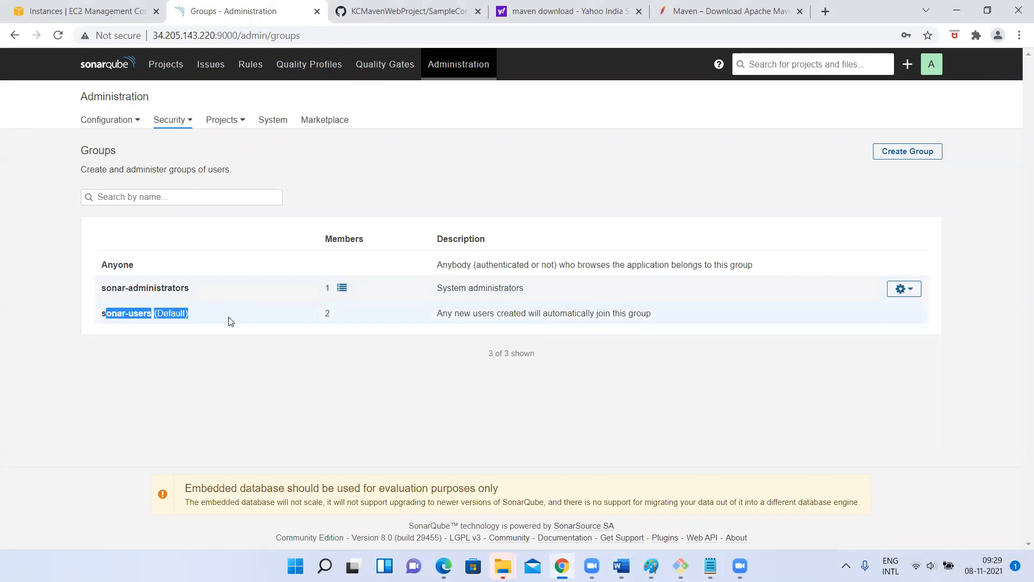
{"action": "left_click", "coordinate": [231, 322]}
{"action": "left_click_drag", "start_coordinate": [107, 312], "coordinate": [328, 310]}
{"action": "left_click", "coordinate": [328, 309]}
{"action": "double_click", "coordinate": [329, 308]}
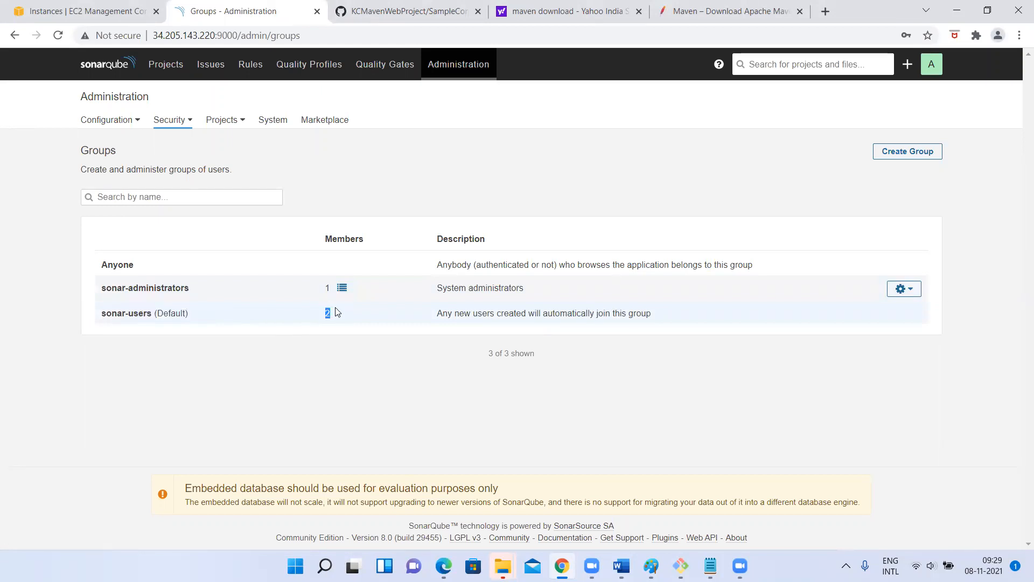
{"action": "left_click_drag", "start_coordinate": [107, 288], "coordinate": [216, 288]}
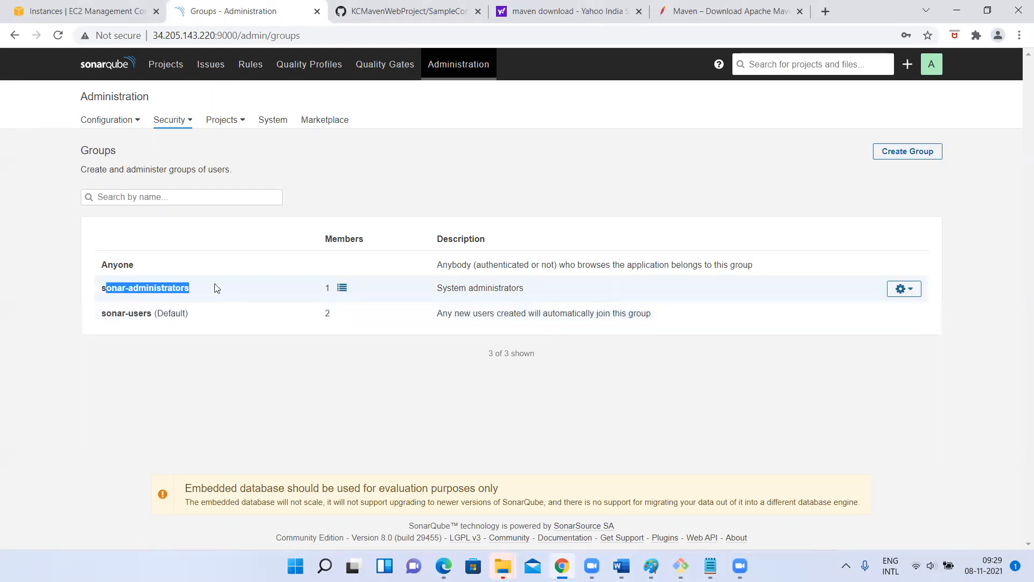
{"action": "double_click", "coordinate": [338, 300]}
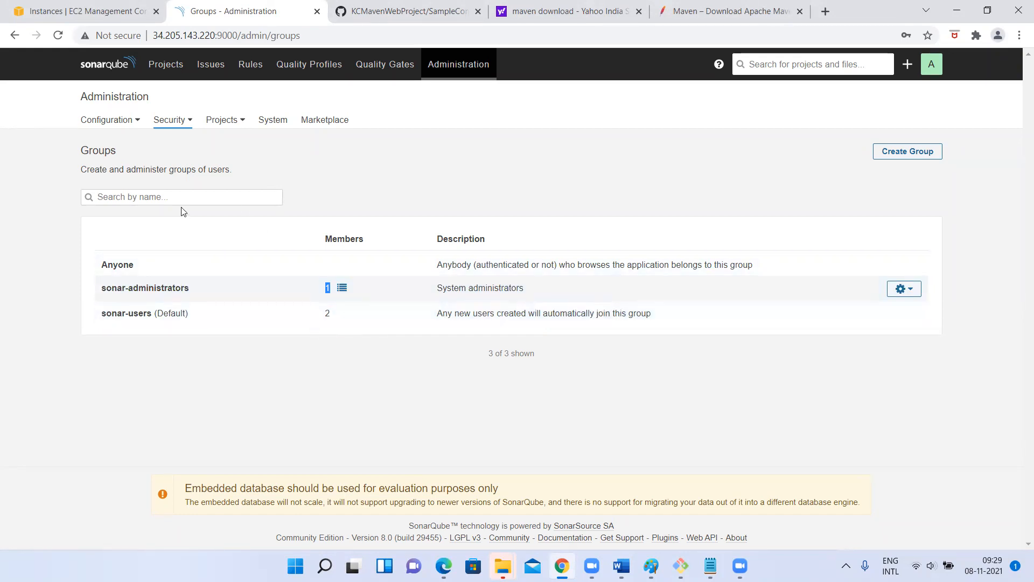
- Add the second user to sonar-administrators, then switch to their Edge session's Maven Web Project issues
{"action": "left_click", "coordinate": [185, 125]}
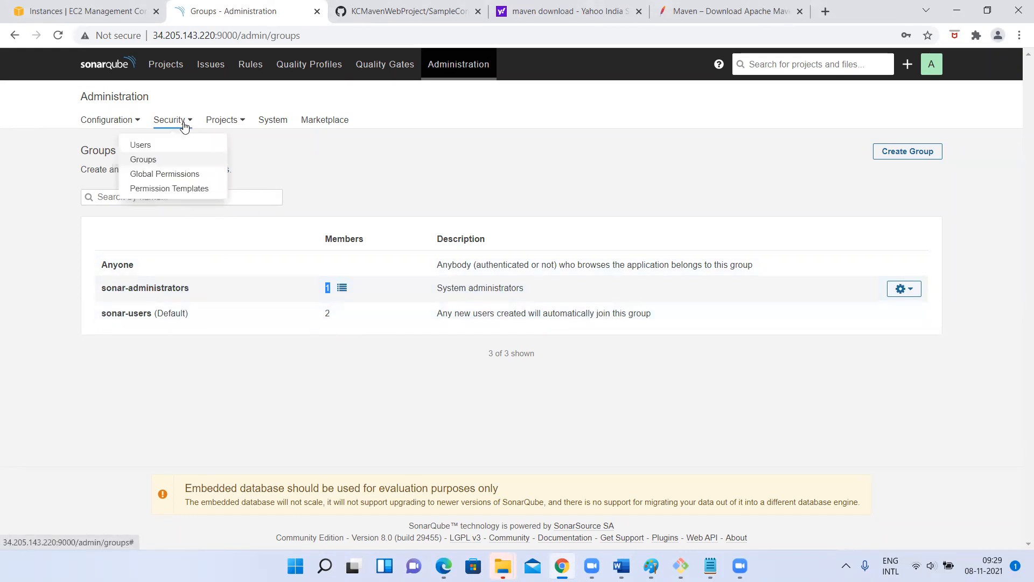
{"action": "left_click", "coordinate": [138, 144]}
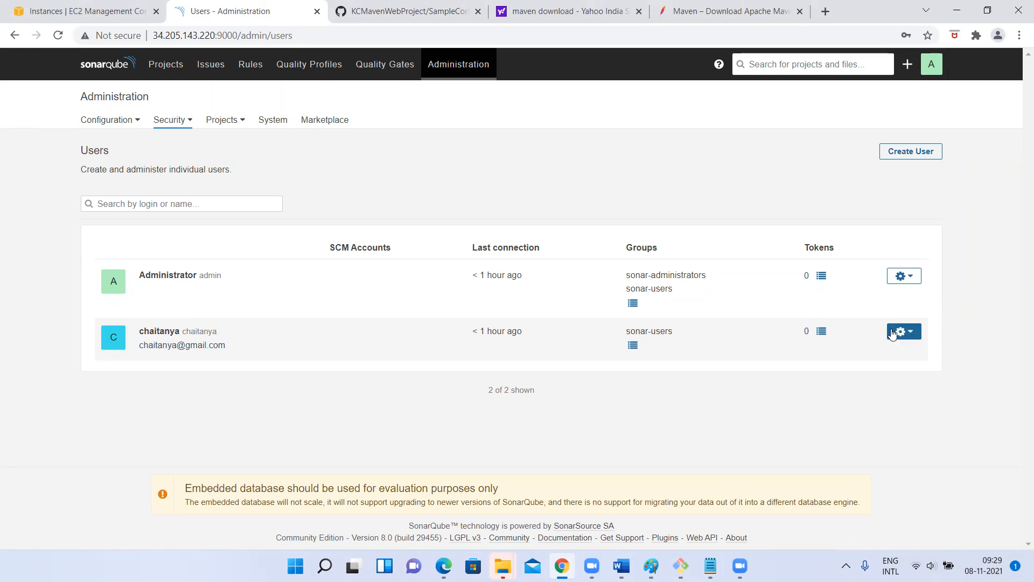
{"action": "left_click", "coordinate": [633, 345]}
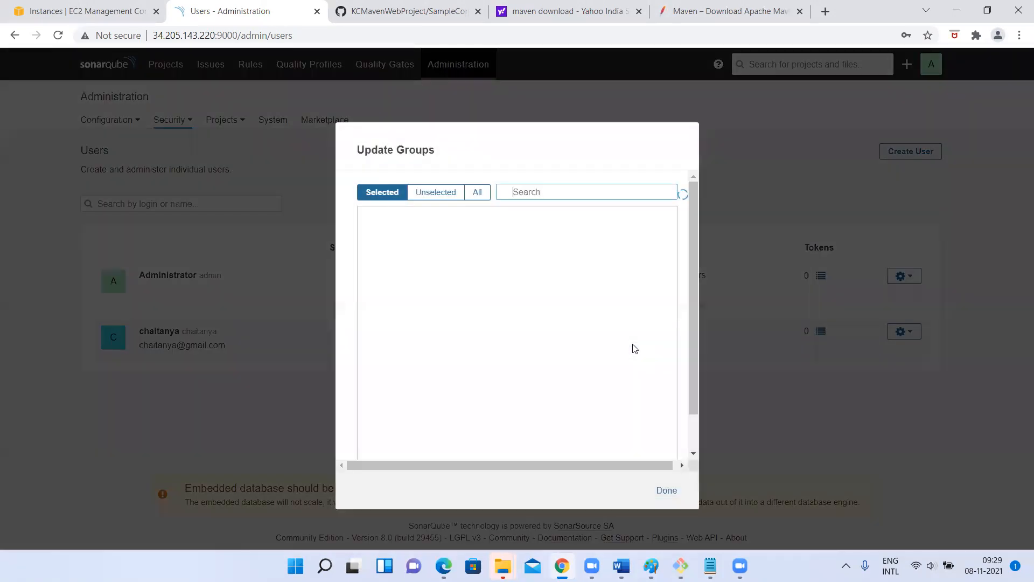
{"action": "left_click", "coordinate": [475, 195]}
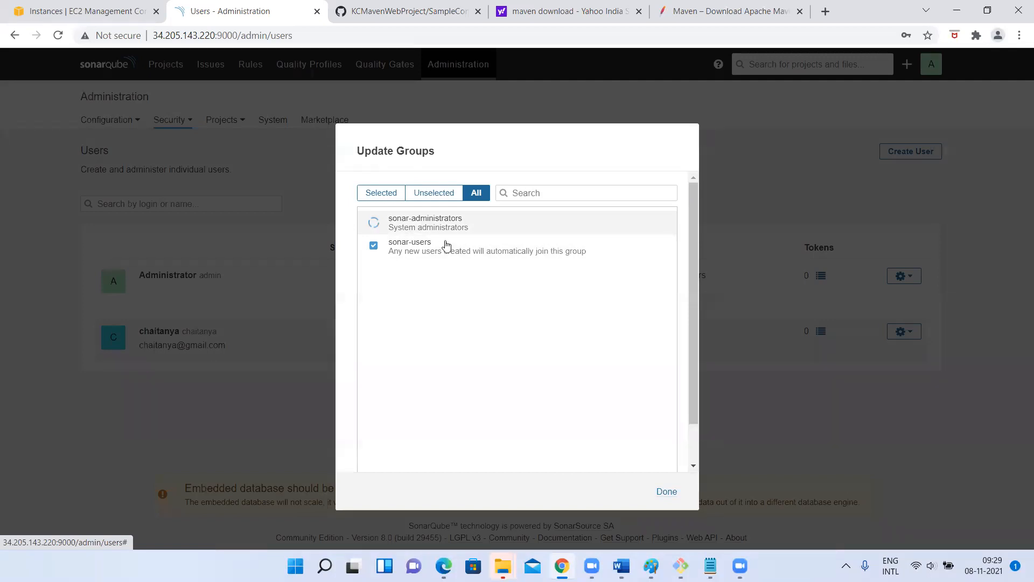
{"action": "left_click", "coordinate": [673, 492]}
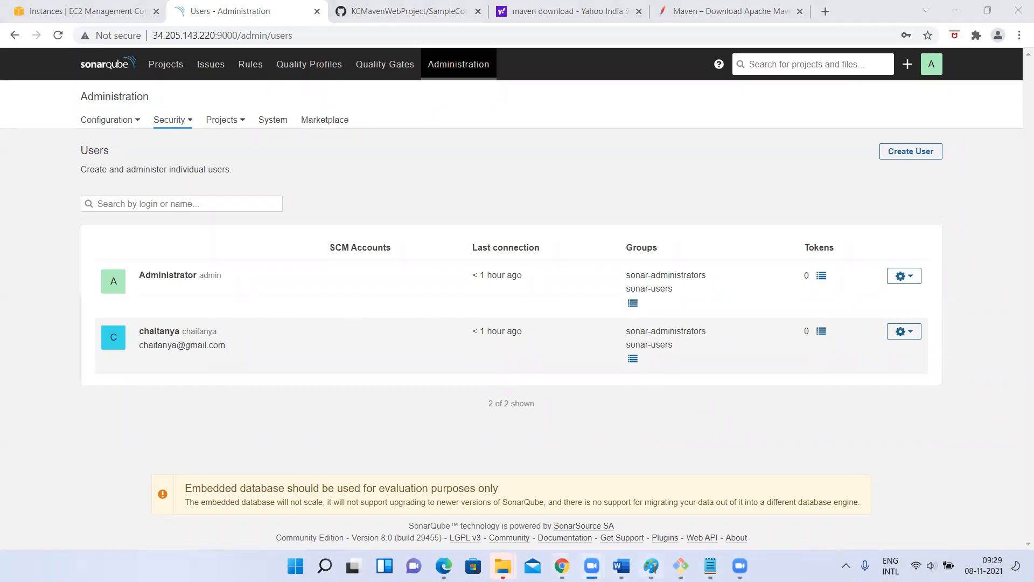
{"action": "left_click", "coordinate": [445, 566]}
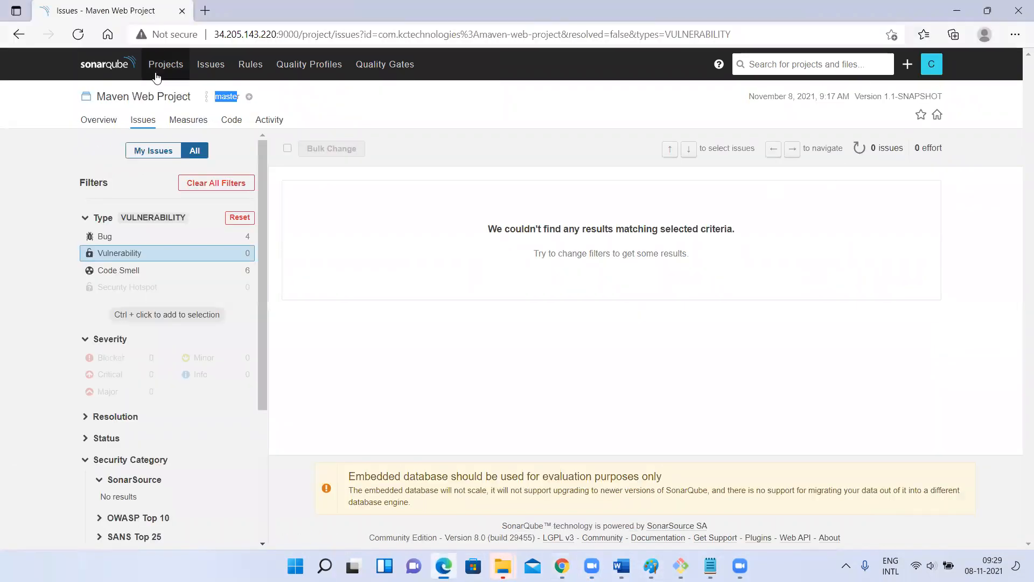
- Reload the second user's Issues page to reveal Administration, then return to the admin's Users page
{"action": "left_click", "coordinate": [79, 35]}
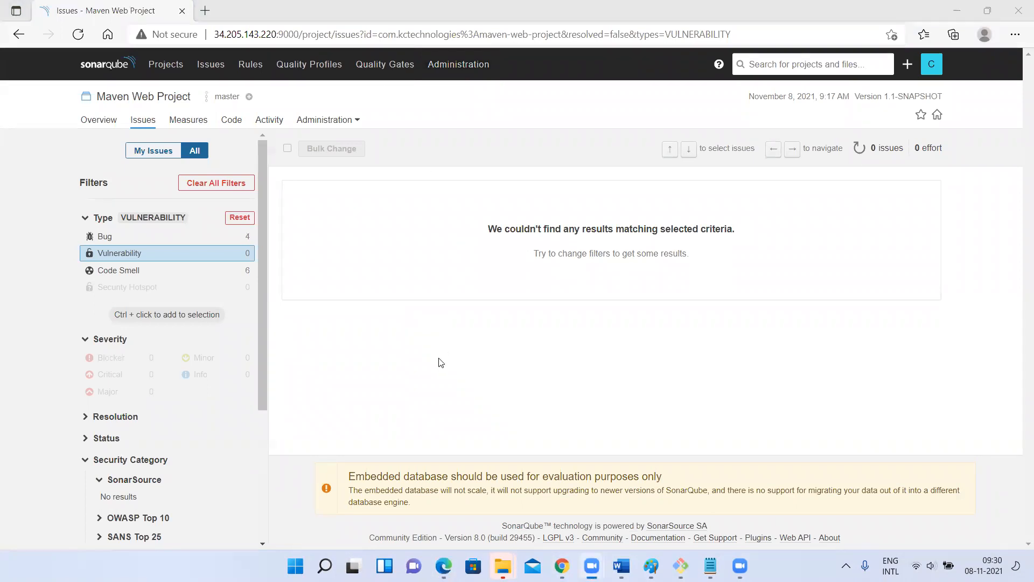
{"action": "left_click", "coordinate": [961, 9]}
{"action": "left_click", "coordinate": [961, 10]}
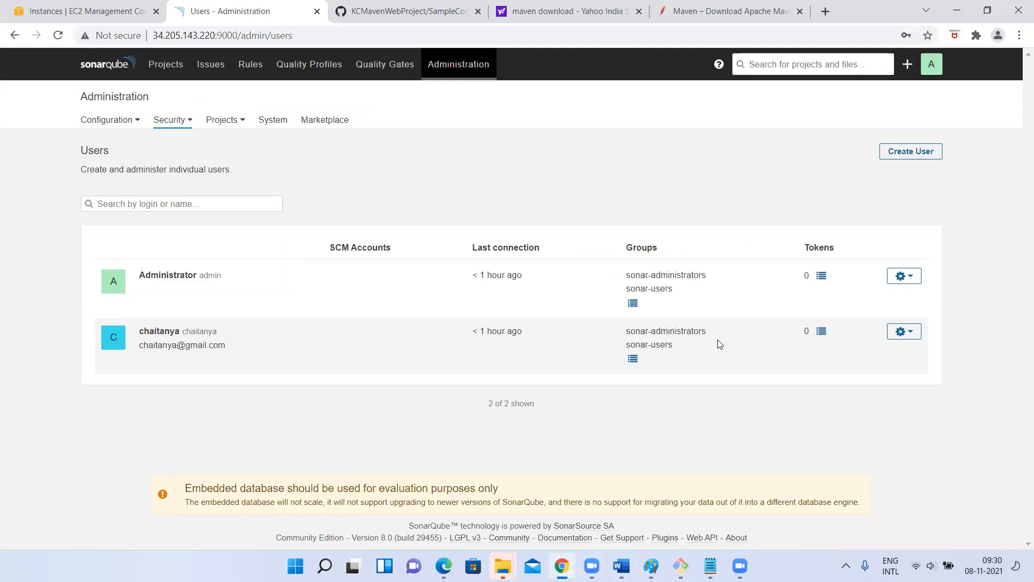
- Untick sonar-administrators for the second user, leaving only sonar-users
{"action": "left_click", "coordinate": [633, 358]}
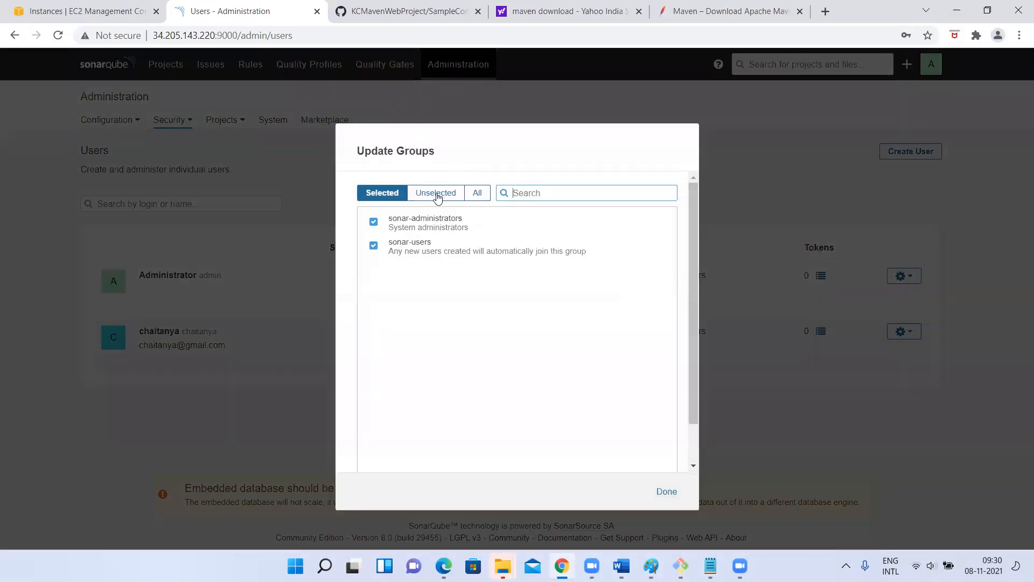
{"action": "left_click", "coordinate": [477, 195]}
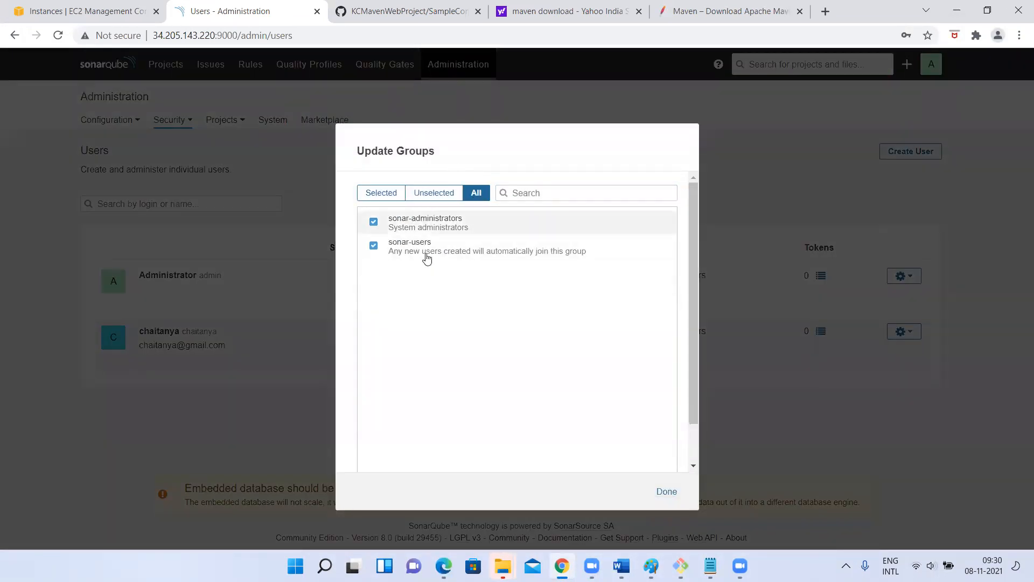
{"action": "left_click", "coordinate": [380, 193]}
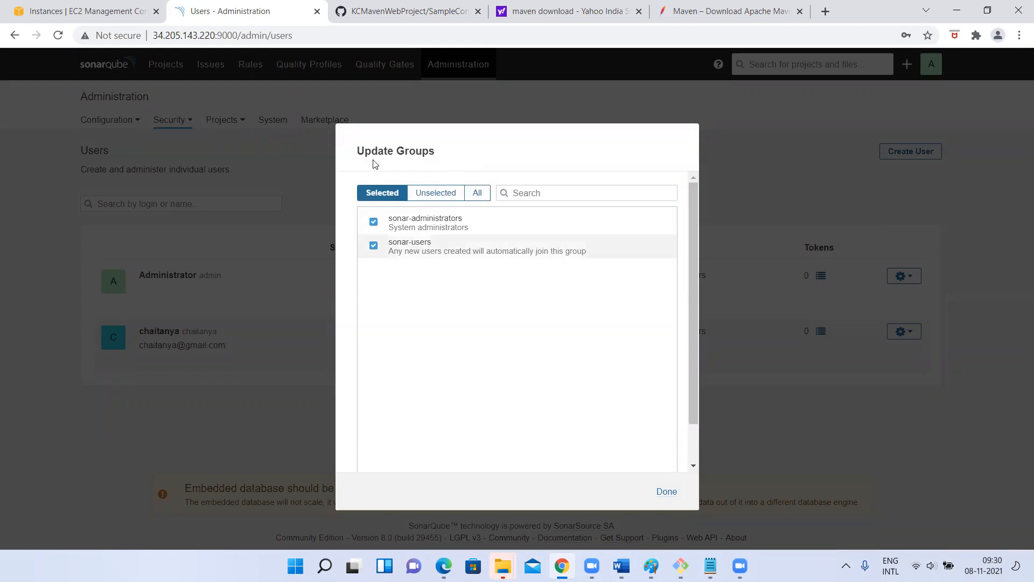
{"action": "left_click", "coordinate": [373, 223]}
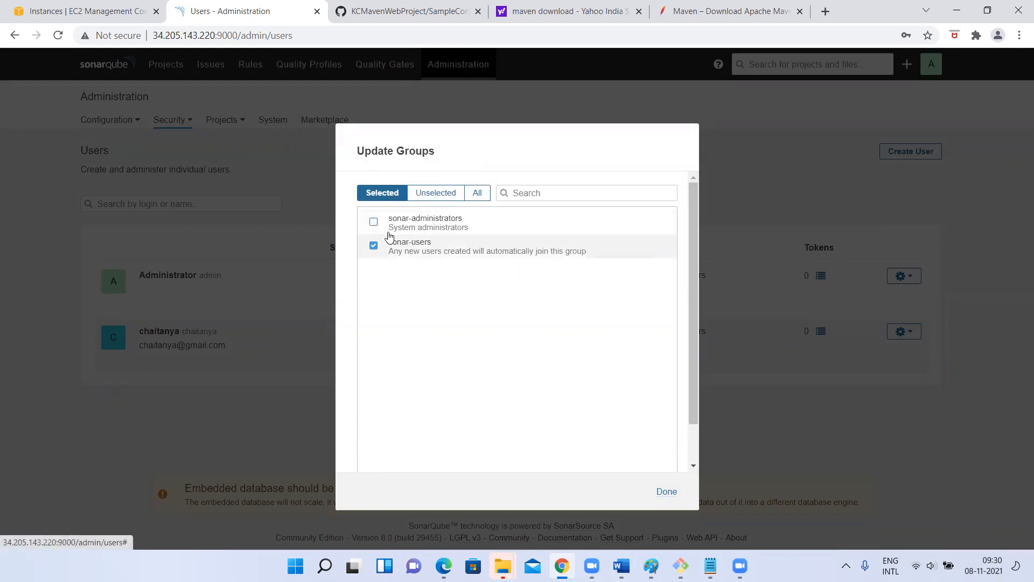
{"action": "left_click", "coordinate": [664, 494]}
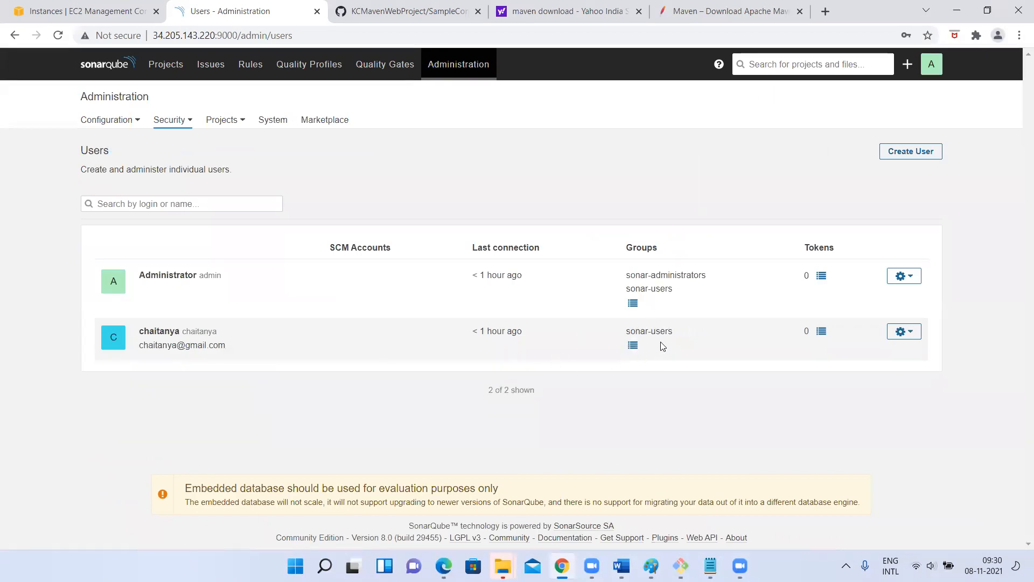
- Reload the second user's Edge page to confirm Administration is gone, then return to Chrome
{"action": "key", "text": "alt+Tab"}
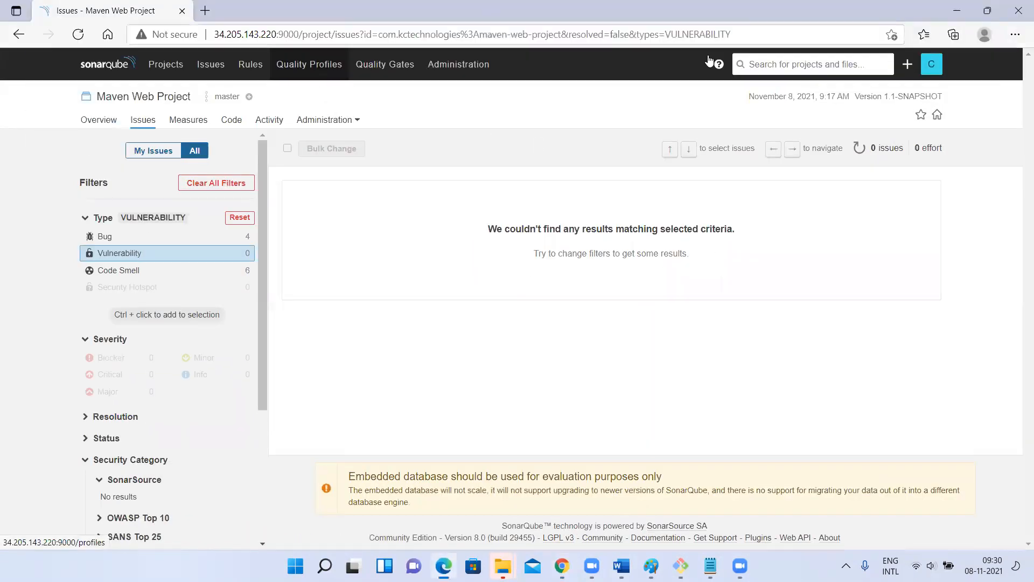
{"action": "left_click", "coordinate": [79, 37]}
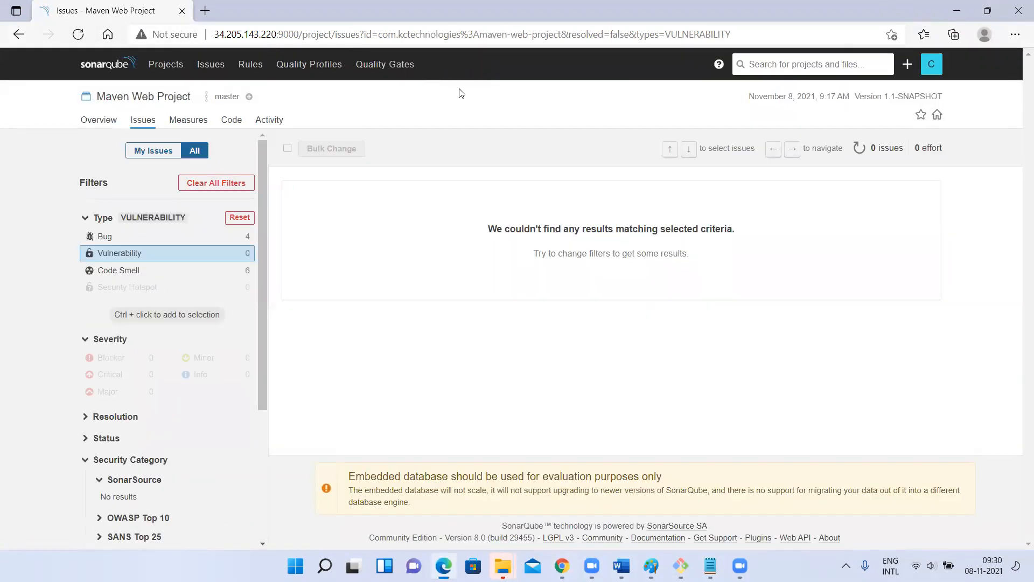
{"action": "key", "text": "alt+Tab"}
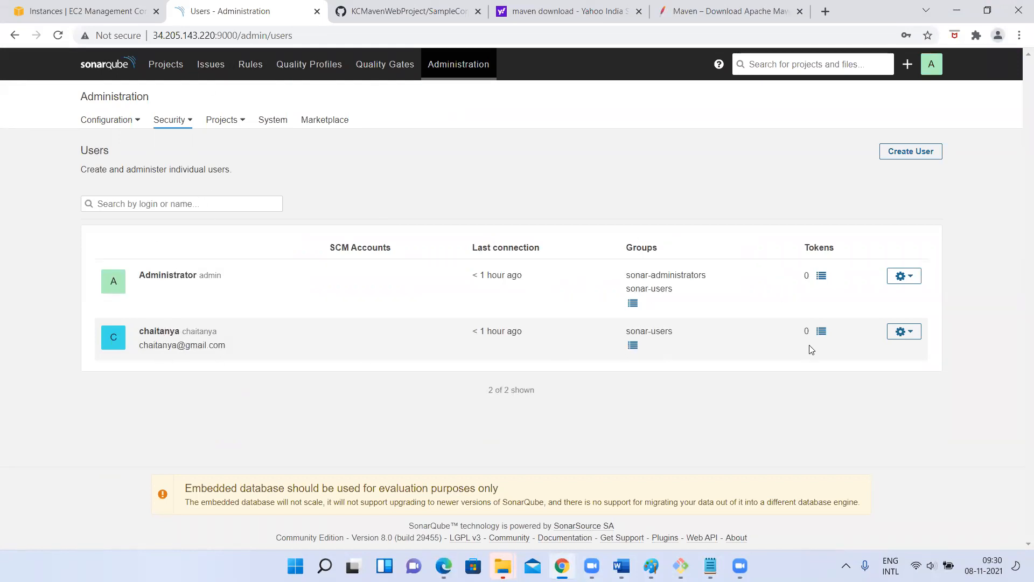
- Deactivate the second user account, leaving only Administrator (1 of 1) in the Users list
{"action": "left_click", "coordinate": [914, 335]}
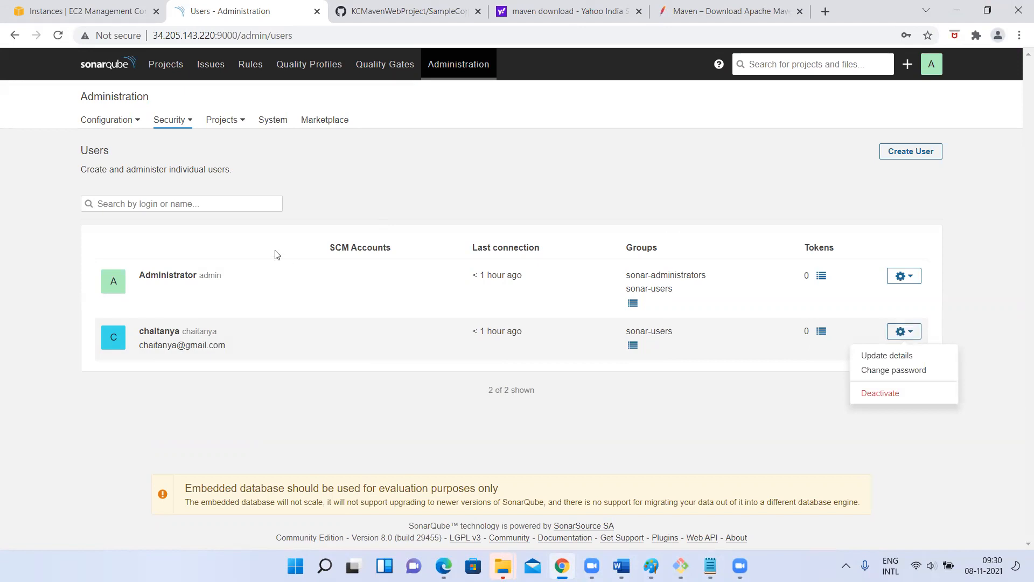
{"action": "left_click", "coordinate": [872, 398]}
{"action": "left_click", "coordinate": [614, 222]}
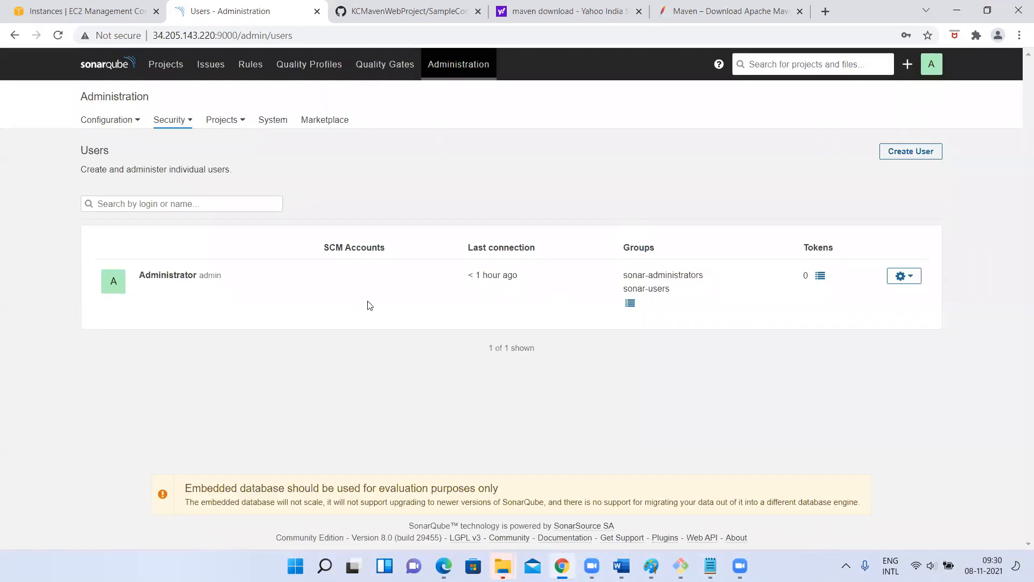
{"action": "left_click", "coordinate": [180, 122]}
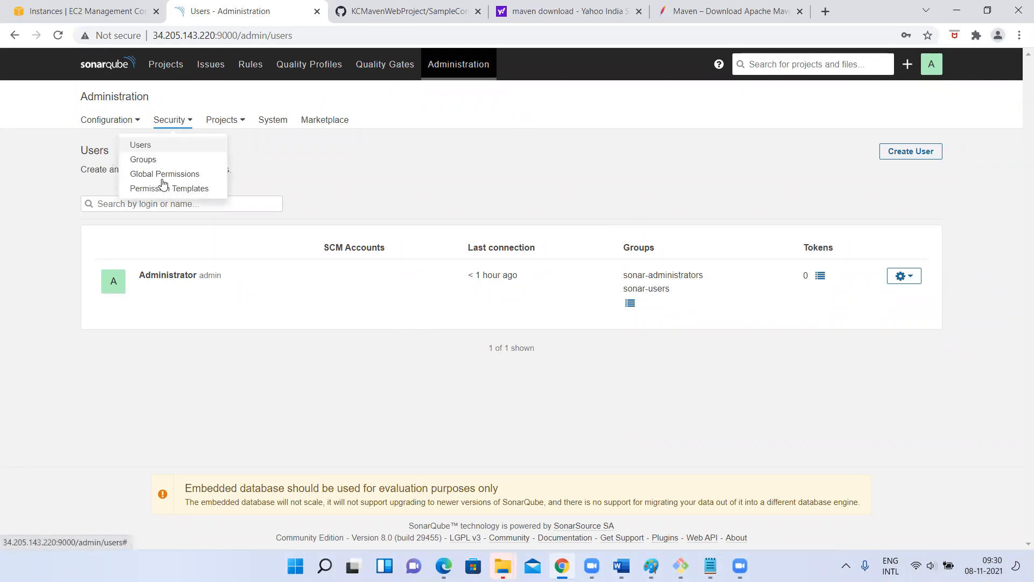
- Navigate via Projects, Issues and Administration back to the Security > Users page
{"action": "left_click", "coordinate": [138, 144]}
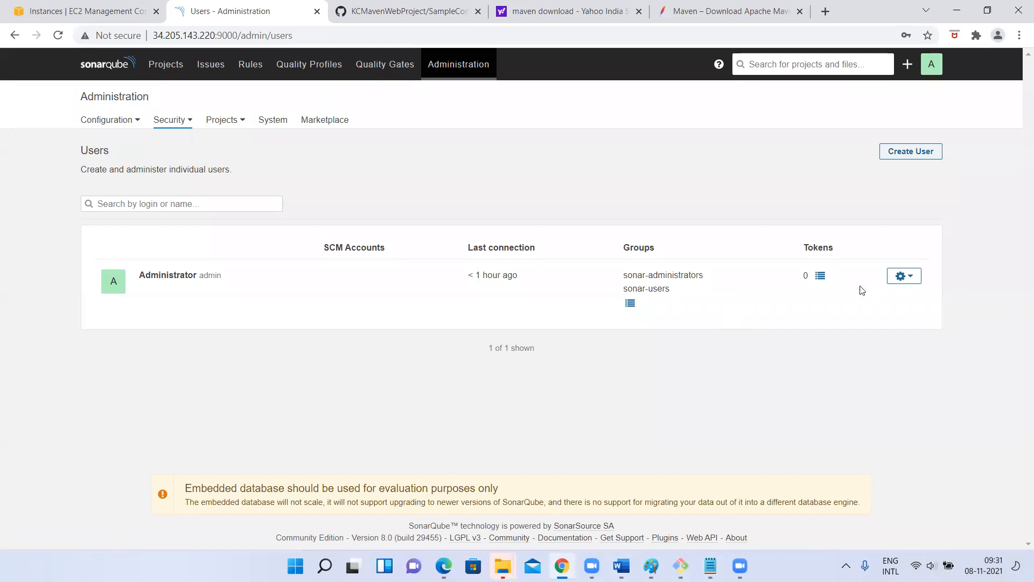
{"action": "left_click", "coordinate": [173, 64]}
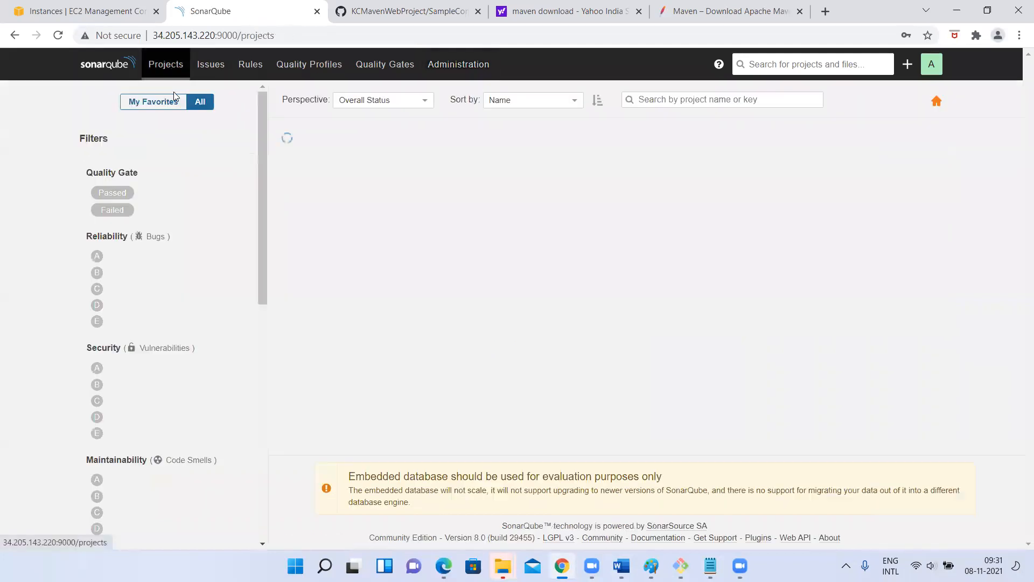
{"action": "left_click", "coordinate": [213, 65]}
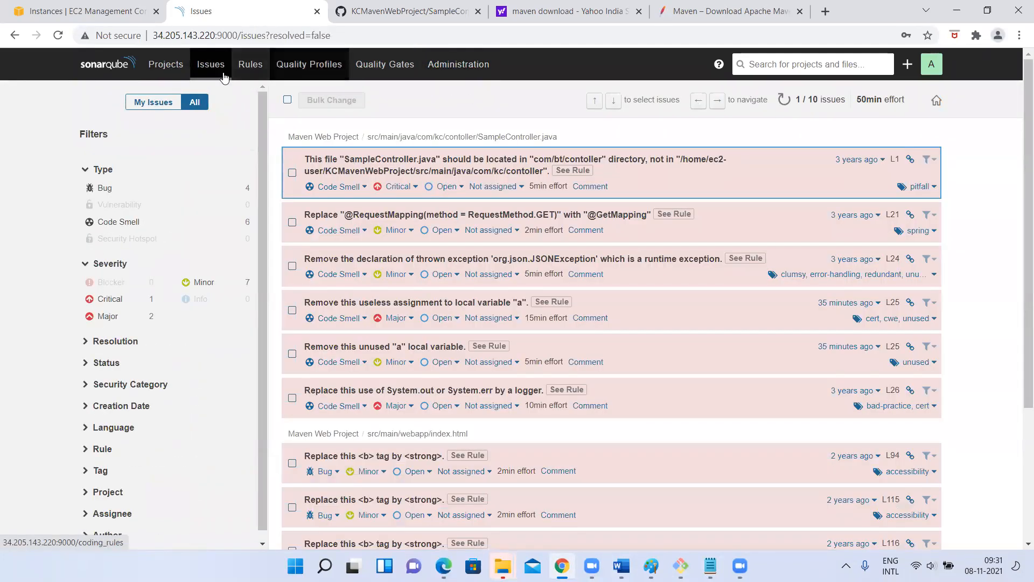
{"action": "left_click", "coordinate": [439, 74]}
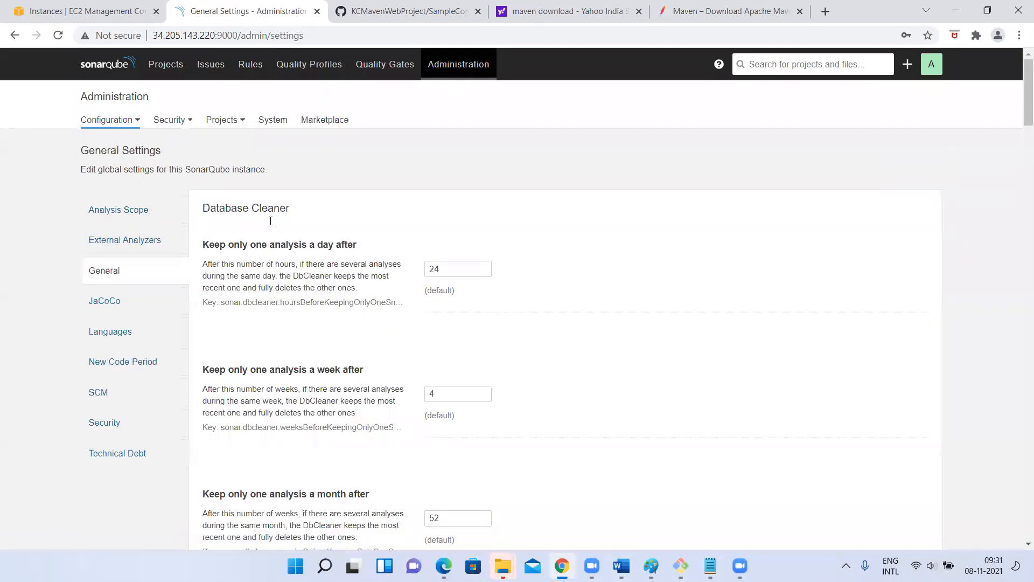
{"action": "left_click", "coordinate": [173, 119]}
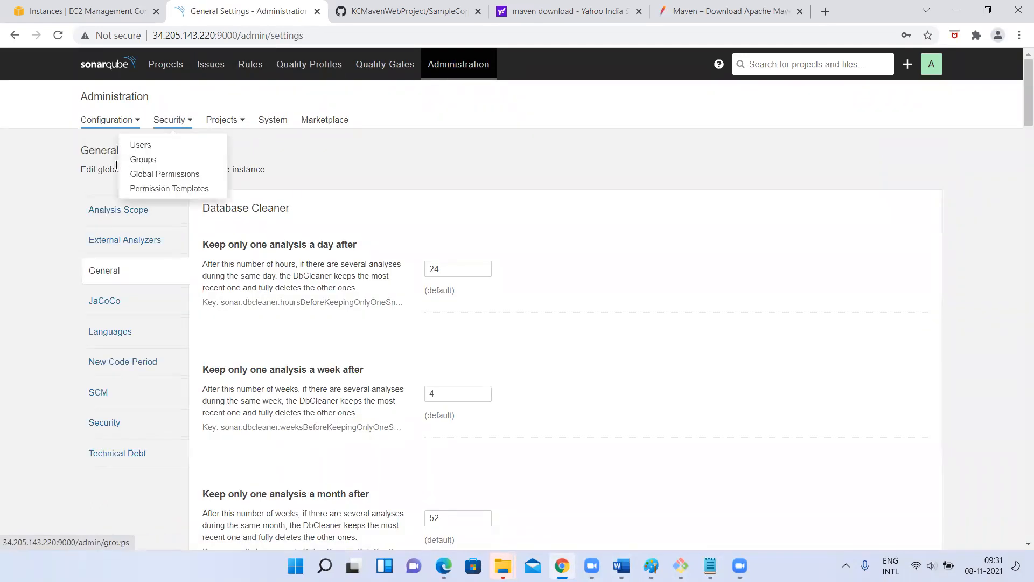
{"action": "left_click", "coordinate": [141, 145]}
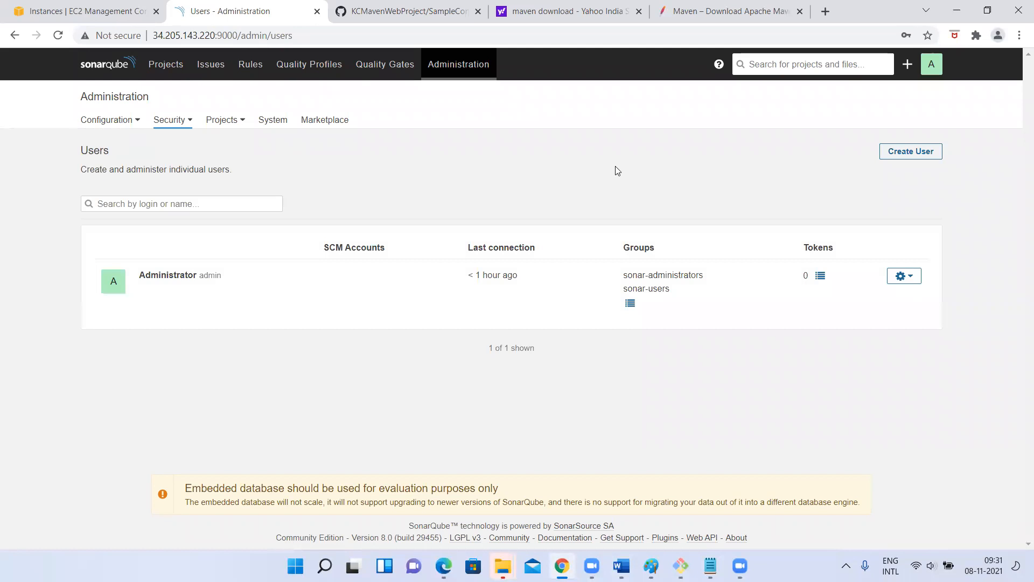
- Create a new user, filling the name, email and password fields from the copied login value
{"action": "left_click", "coordinate": [913, 155]}
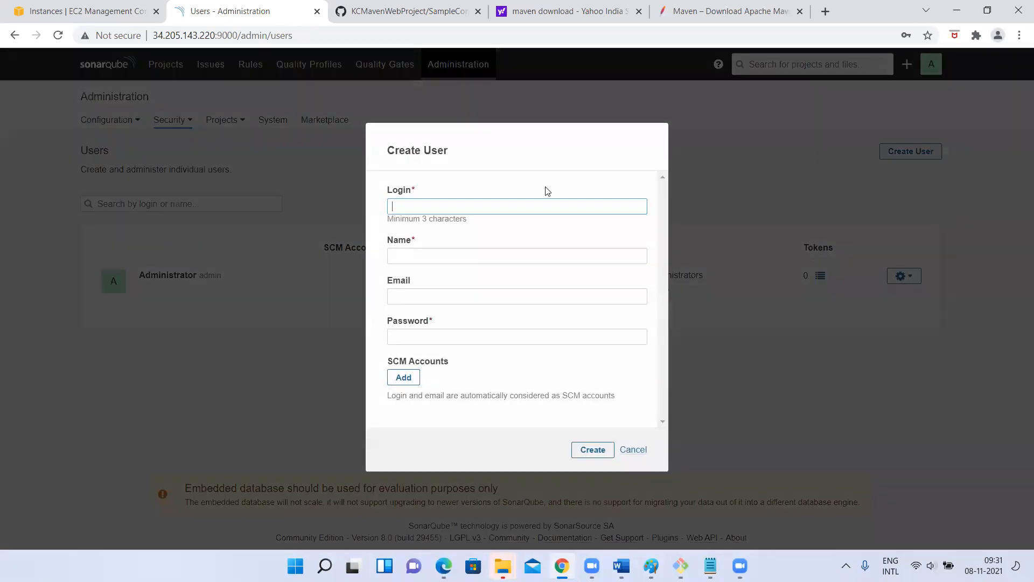
{"action": "double_click", "coordinate": [407, 206]}
{"action": "key", "text": "ctrl+c"}
{"action": "left_click", "coordinate": [411, 259]}
{"action": "key", "text": "ctrl+v"}
{"action": "left_click", "coordinate": [399, 296]}
{"action": "key", "text": "ctrl+v"}
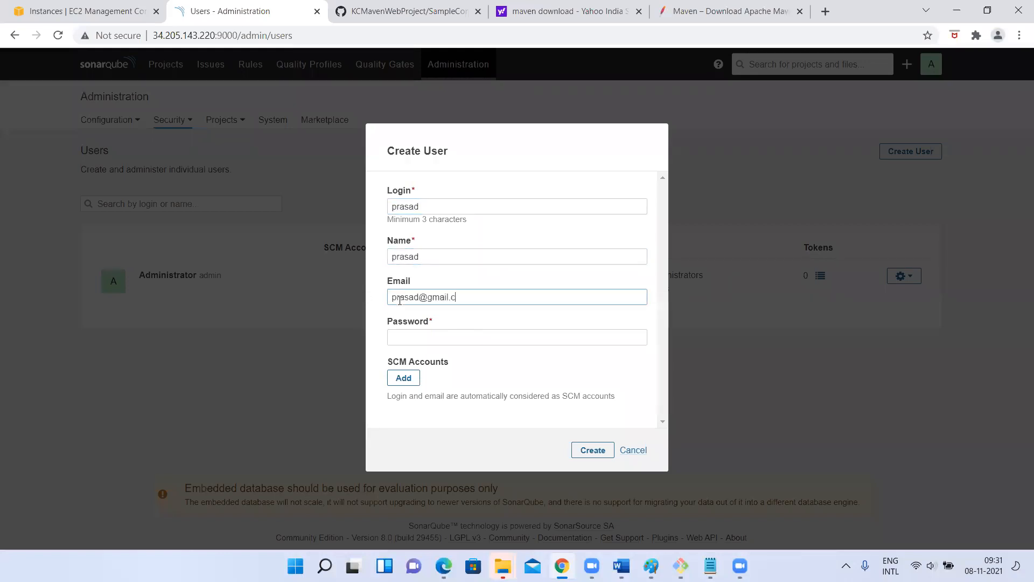
{"action": "left_click", "coordinate": [406, 338]}
{"action": "key", "text": "ctrl+v"}
{"action": "left_click", "coordinate": [572, 448]}
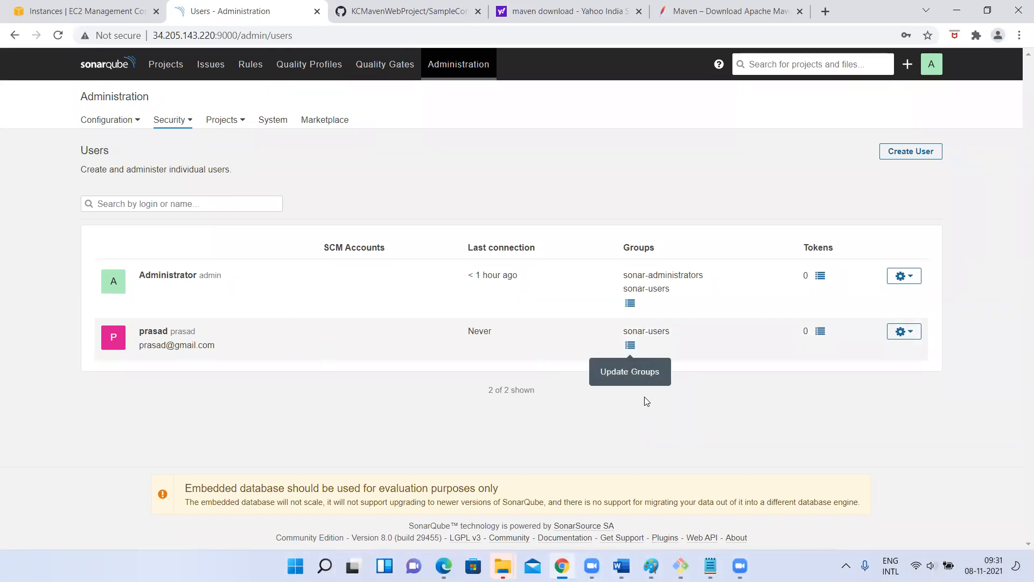
- Open the Security > Groups page showing sonar-users (2 members) and sonar-administrators (1)
{"action": "left_click", "coordinate": [174, 129]}
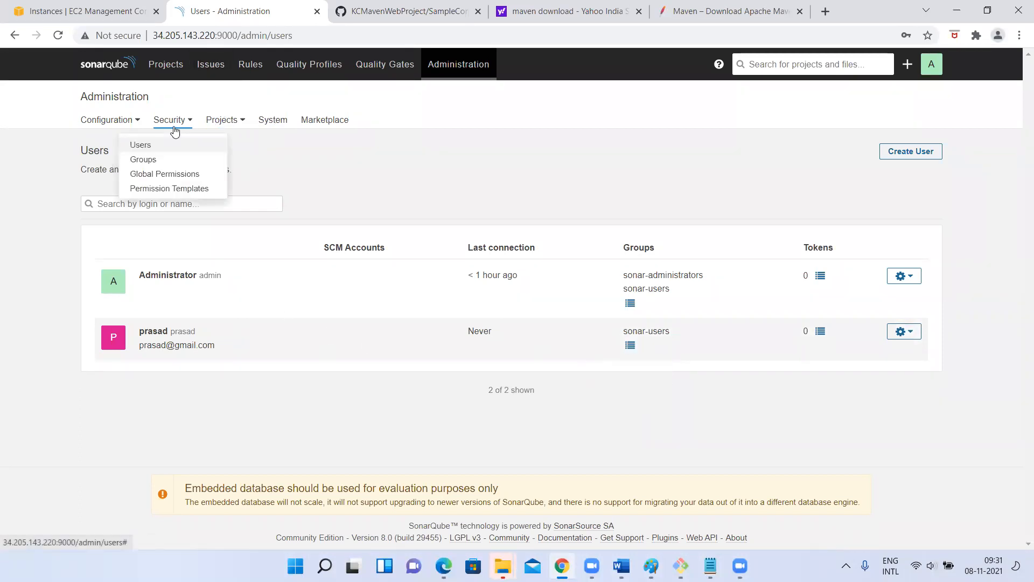
{"action": "right_click", "coordinate": [145, 164]}
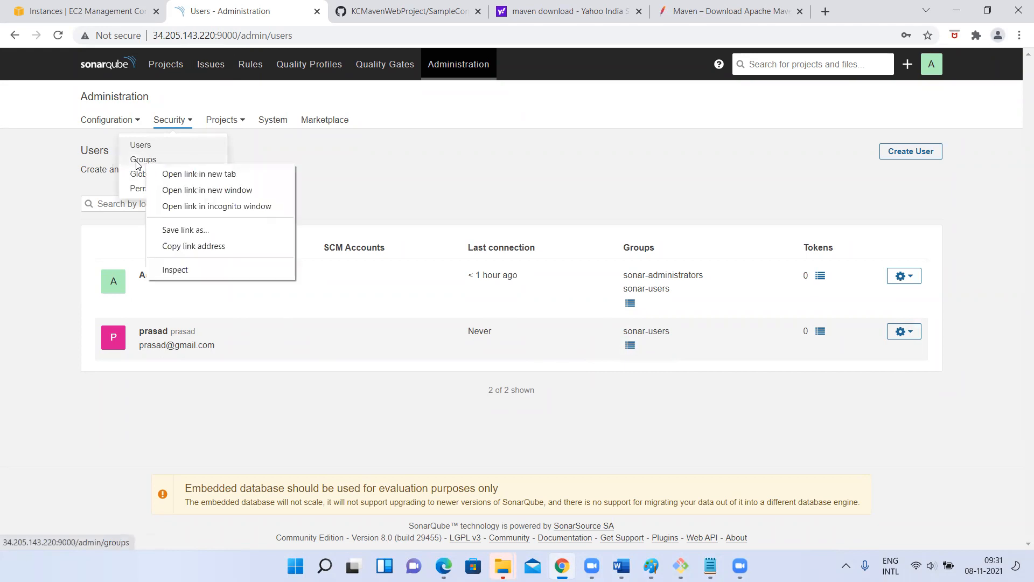
{"action": "left_click", "coordinate": [135, 161]}
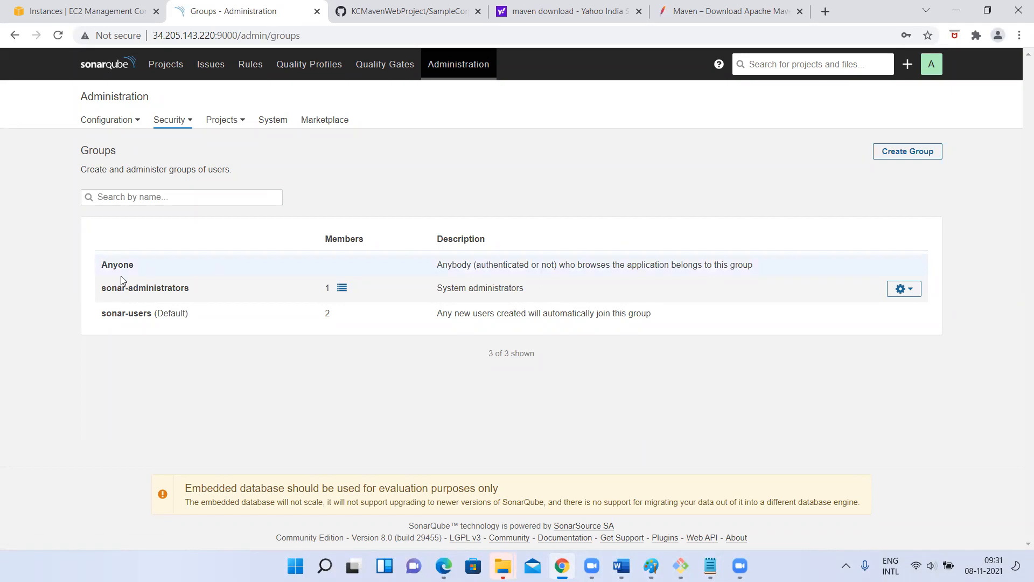
{"action": "left_click_drag", "start_coordinate": [123, 314], "coordinate": [211, 311]}
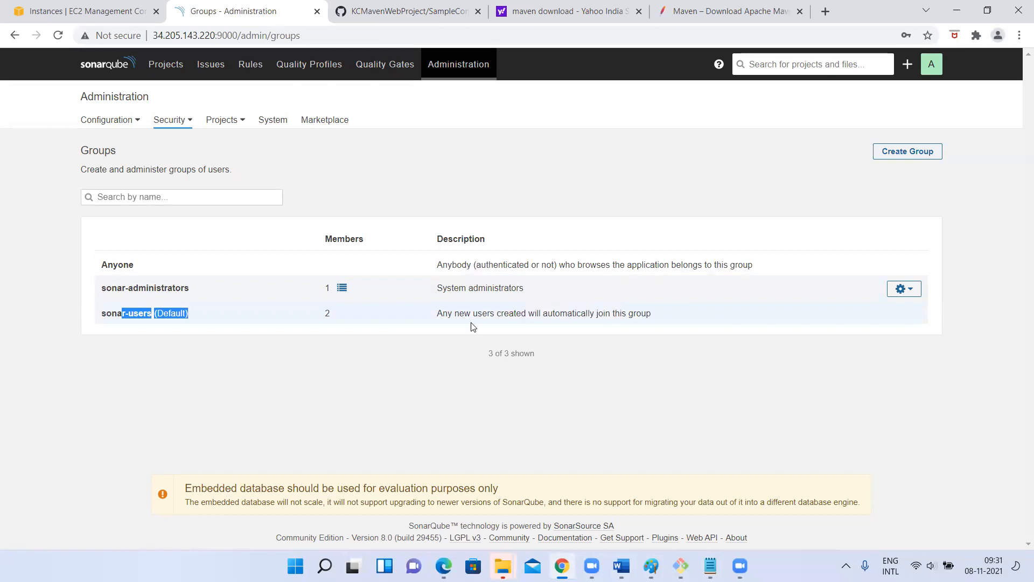
- Create the batch22 group, entering batch22 as both its name and description
{"action": "left_click", "coordinate": [899, 152]}
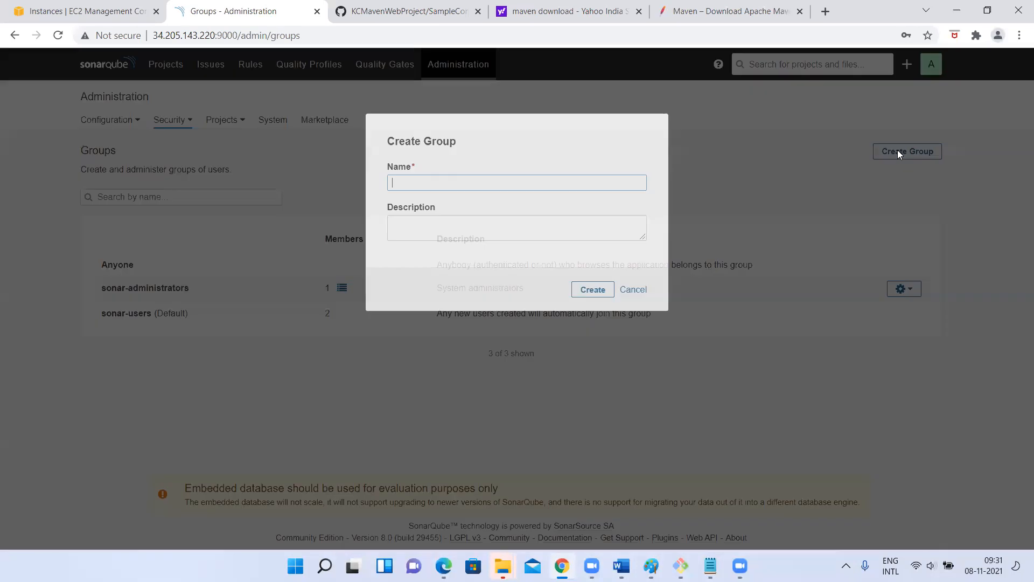
{"action": "left_click", "coordinate": [410, 191]}
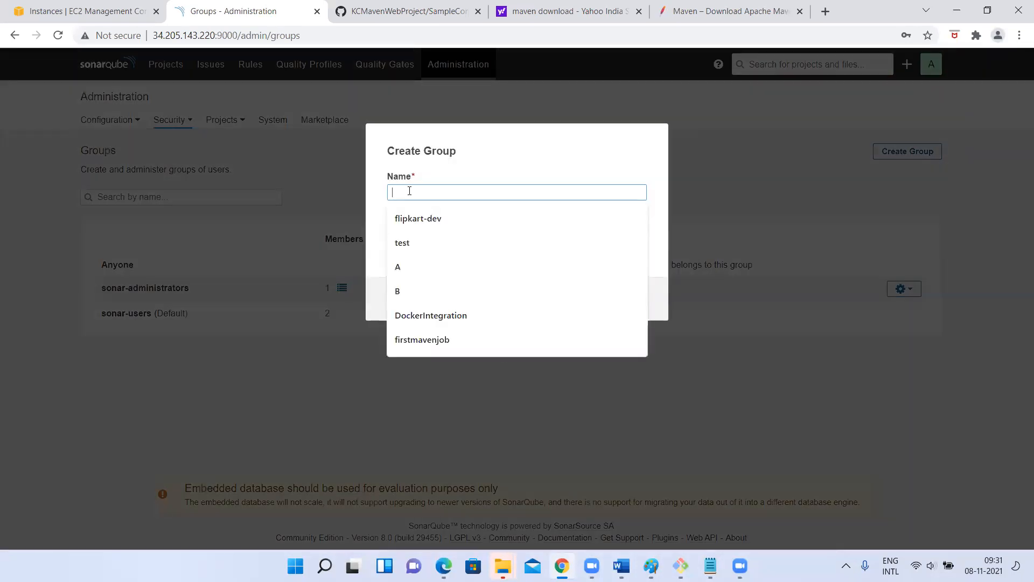
{"action": "type", "text": "batch22"}
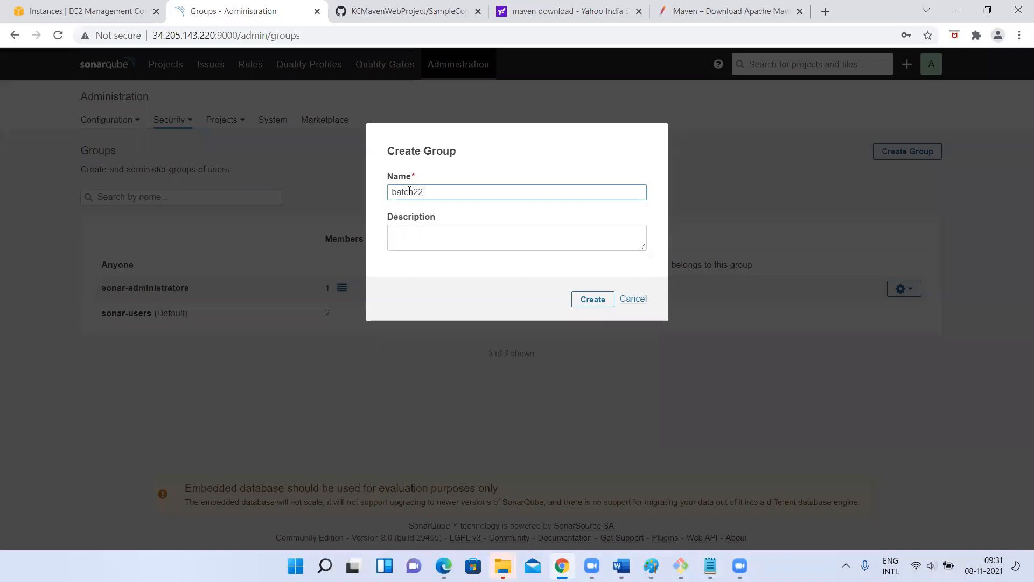
{"action": "key", "text": "ctrl+a"}
{"action": "key", "text": "ctrl+c"}
{"action": "left_click", "coordinate": [409, 243]}
{"action": "key", "text": "ctrl+v"}
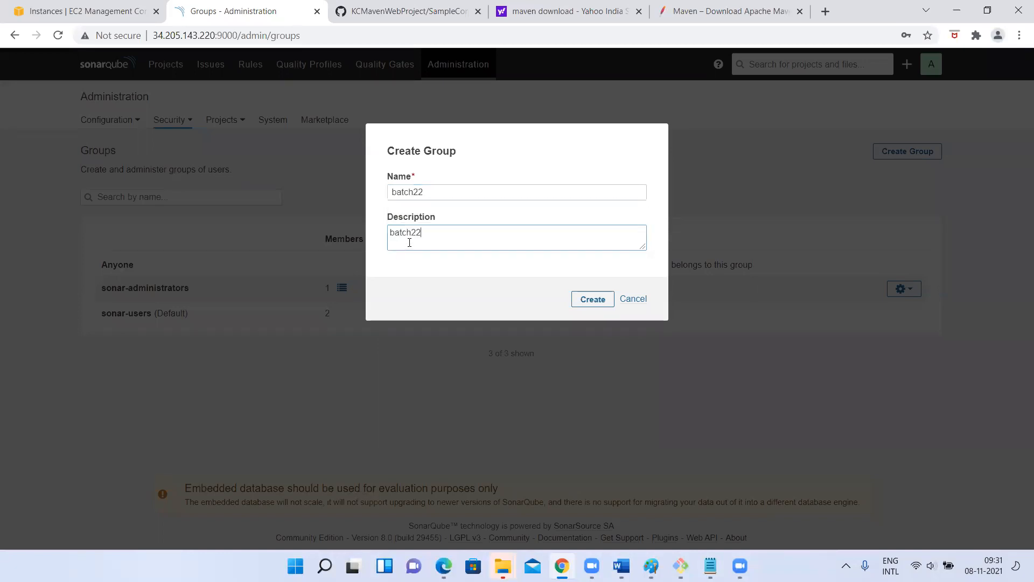
{"action": "left_click", "coordinate": [595, 298]}
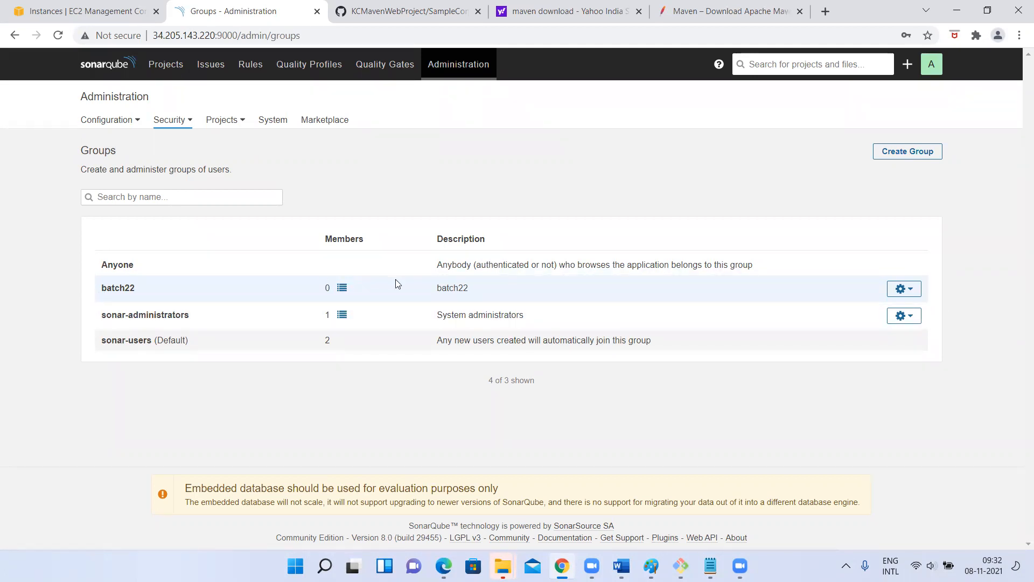
{"action": "left_click", "coordinate": [342, 288]}
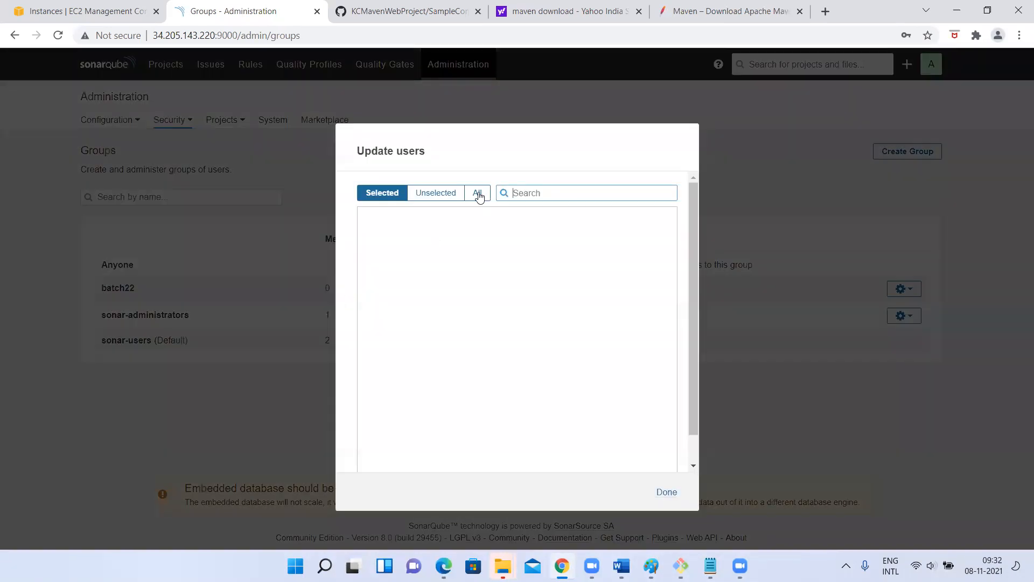
{"action": "left_click", "coordinate": [478, 193]}
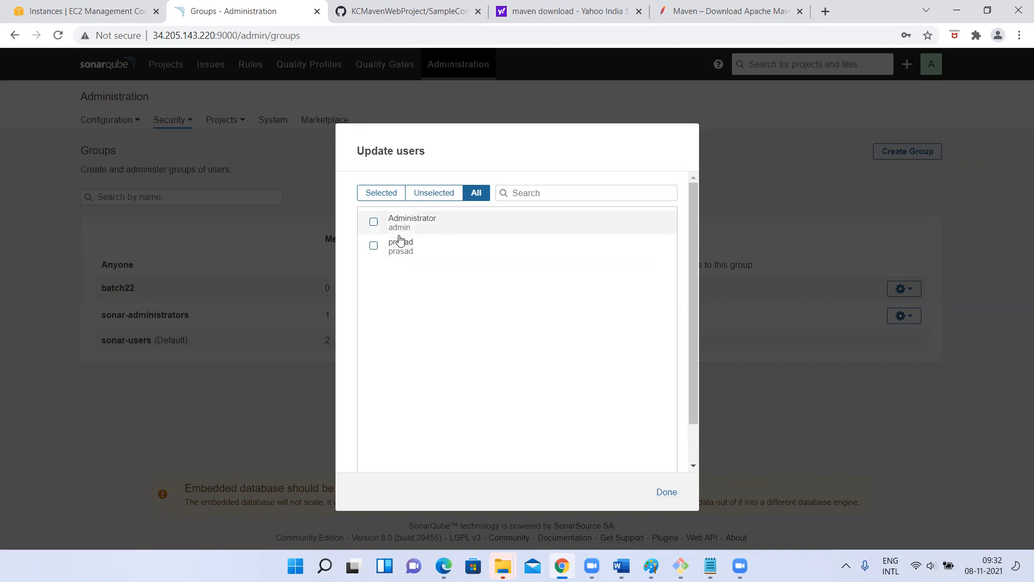
{"action": "left_click", "coordinate": [760, 127]}
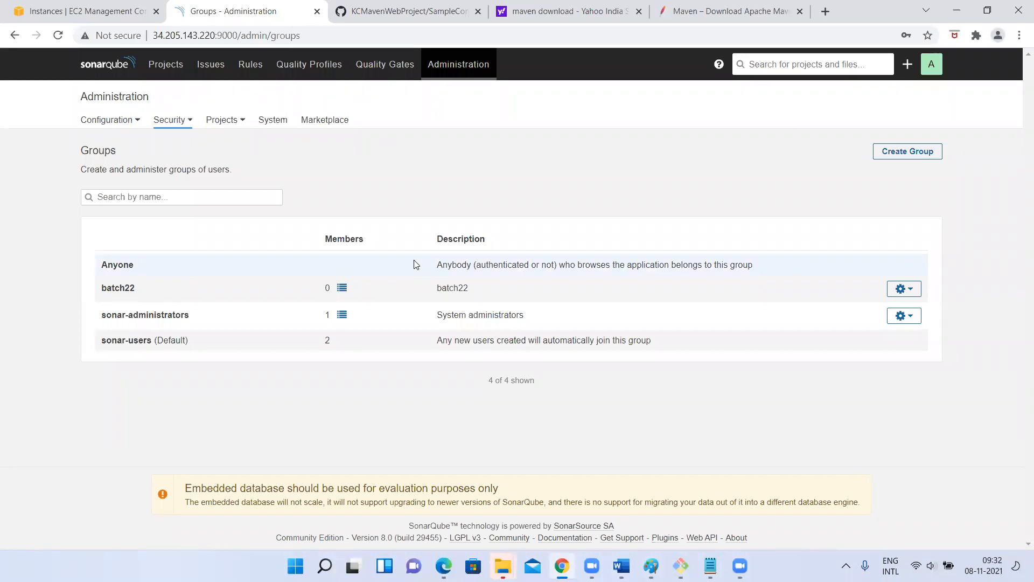
{"action": "left_click", "coordinate": [905, 291]}
{"action": "left_click", "coordinate": [877, 311]}
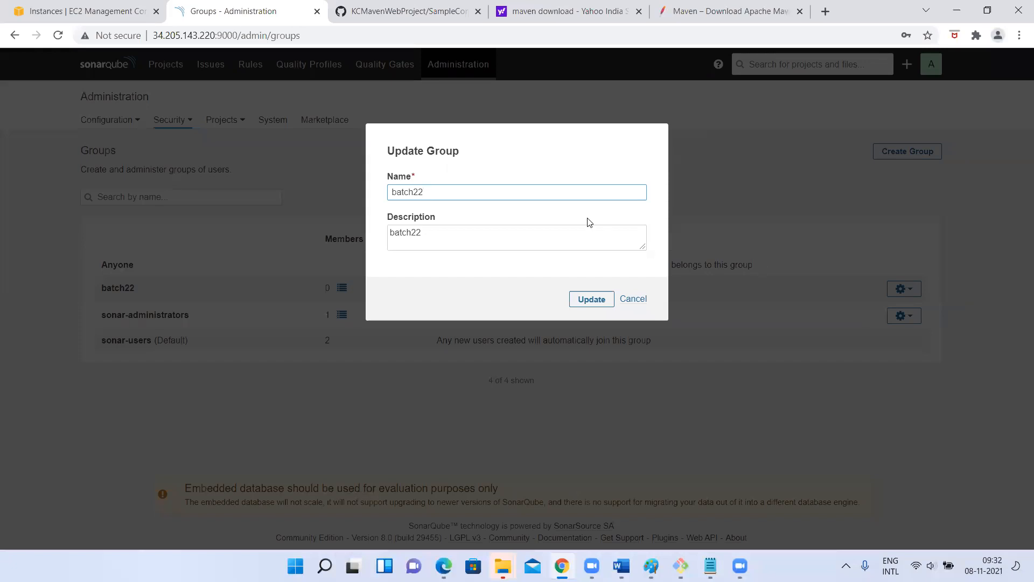
{"action": "left_click", "coordinate": [639, 309]}
{"action": "right_click", "coordinate": [637, 305]}
{"action": "left_click", "coordinate": [628, 297]}
{"action": "left_click", "coordinate": [630, 299]}
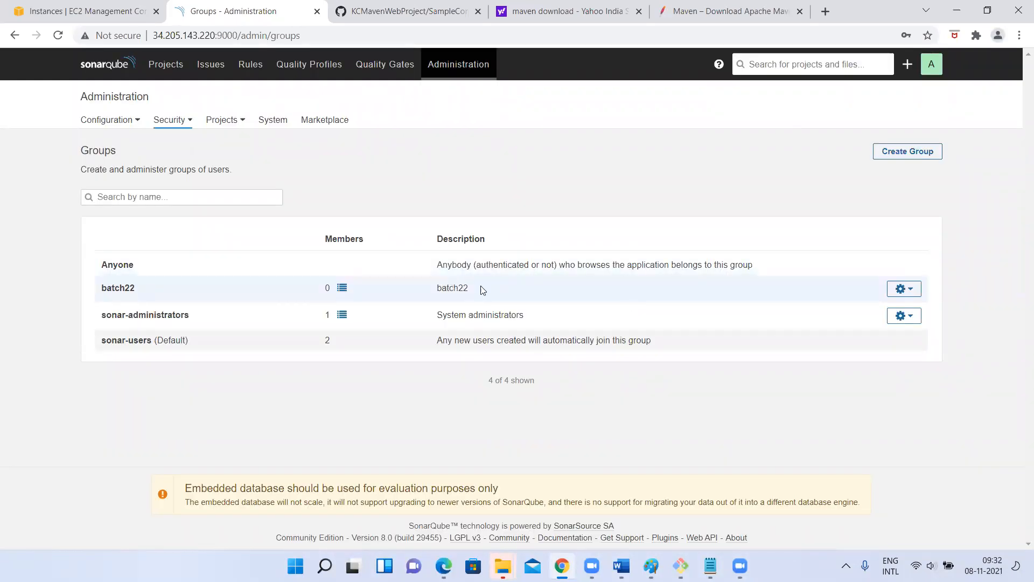
- Open the Security > Global Permissions page
{"action": "left_click", "coordinate": [178, 123]}
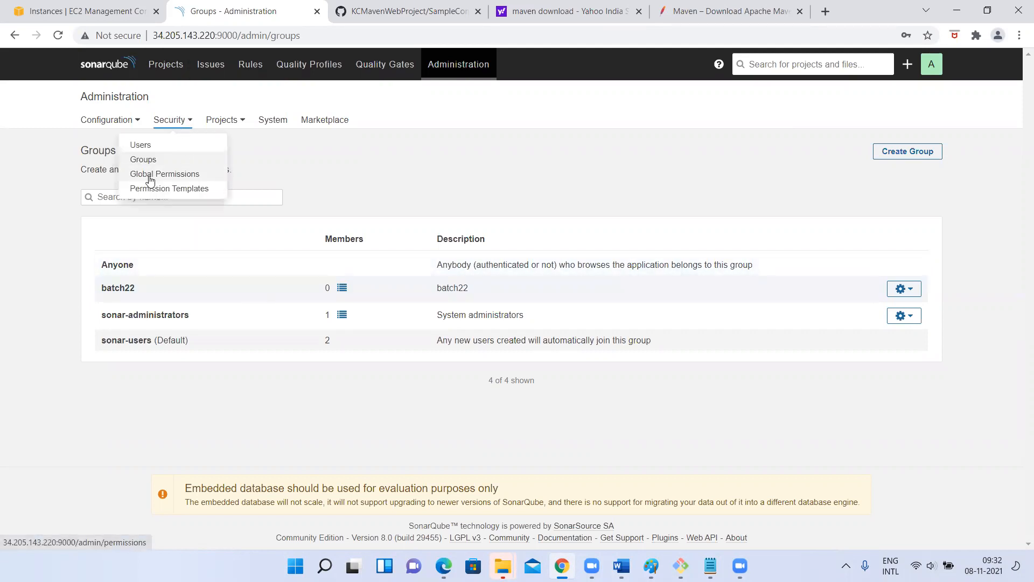
{"action": "left_click", "coordinate": [150, 177]}
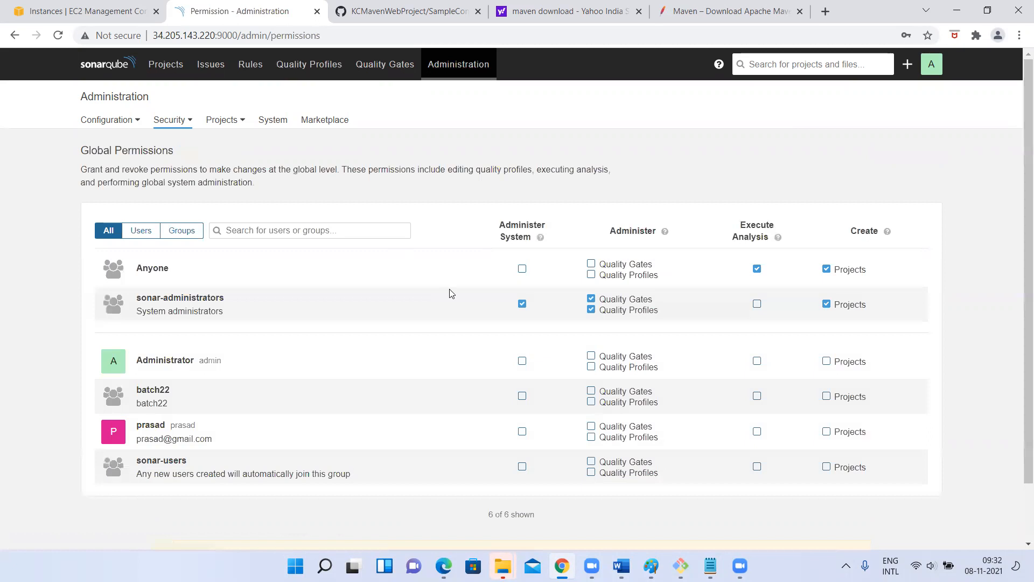
{"action": "scroll", "coordinate": [163, 286], "scroll_direction": "down", "scroll_amount": 2}
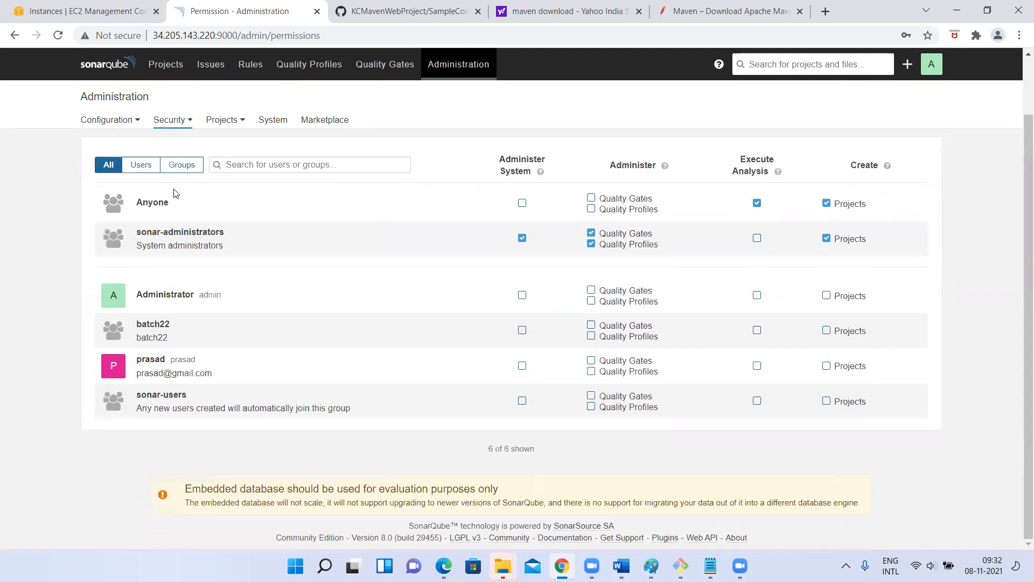
{"action": "scroll", "coordinate": [167, 344], "scroll_direction": "up", "scroll_amount": 2}
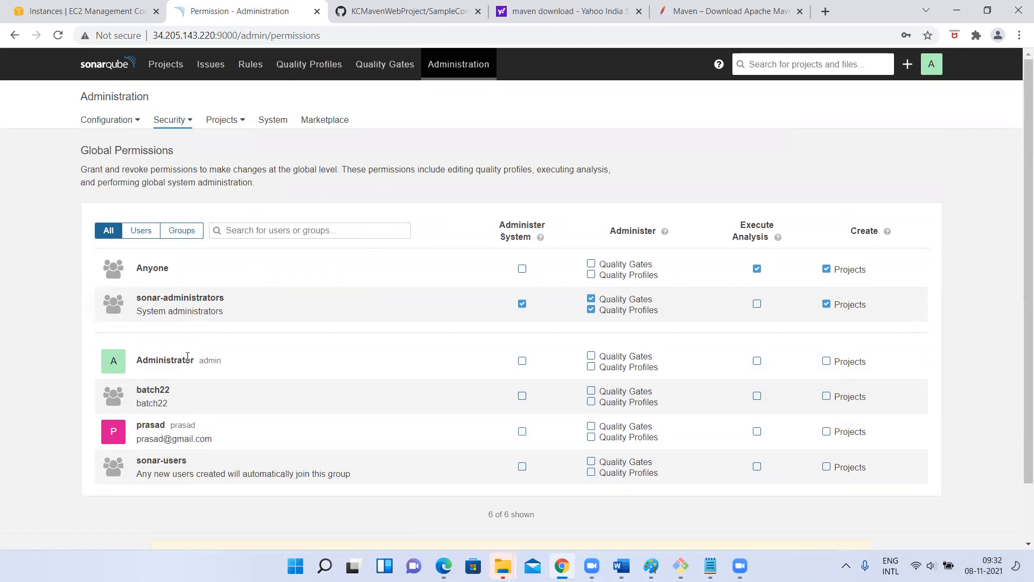
- Inspect the Administrator, new user, Anyone and sonar-administrators rows in the permissions table
{"action": "left_click_drag", "start_coordinate": [133, 364], "coordinate": [173, 383]}
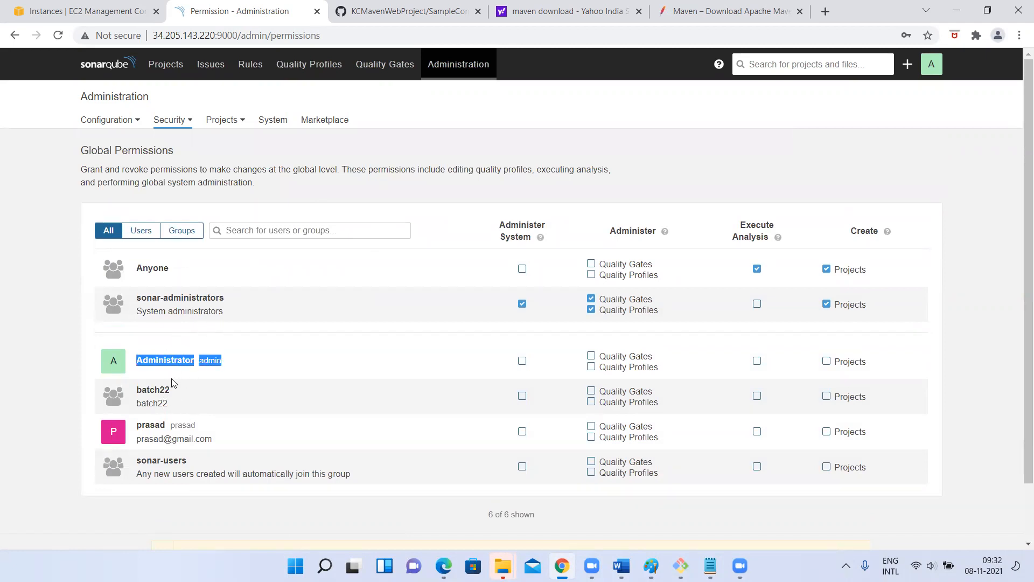
{"action": "left_click_drag", "start_coordinate": [137, 429], "coordinate": [166, 429]}
{"action": "left_click_drag", "start_coordinate": [135, 391], "coordinate": [230, 370]}
{"action": "left_click_drag", "start_coordinate": [142, 464], "coordinate": [257, 444]}
{"action": "double_click", "coordinate": [151, 266]}
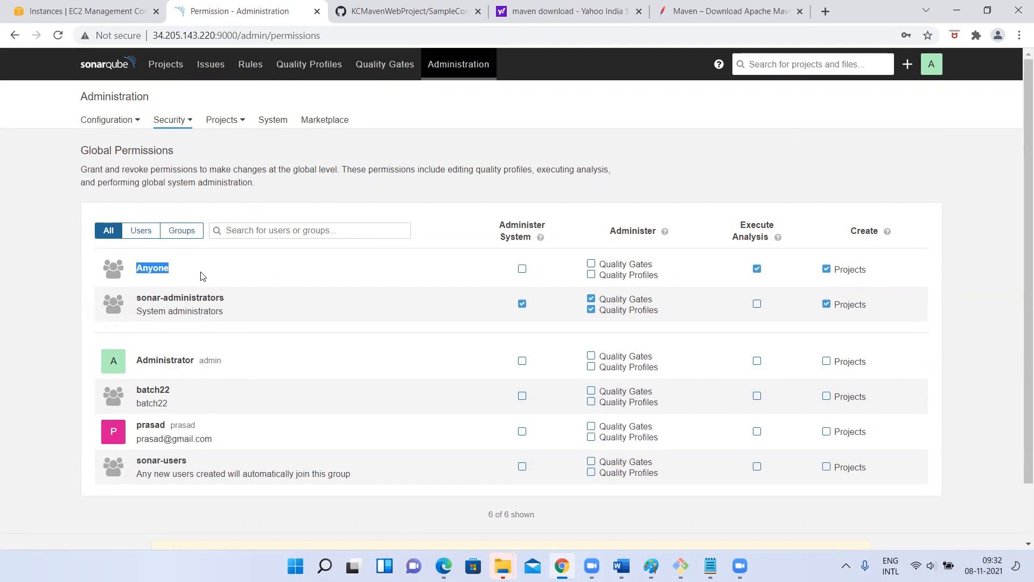
{"action": "triple_click", "coordinate": [154, 306]}
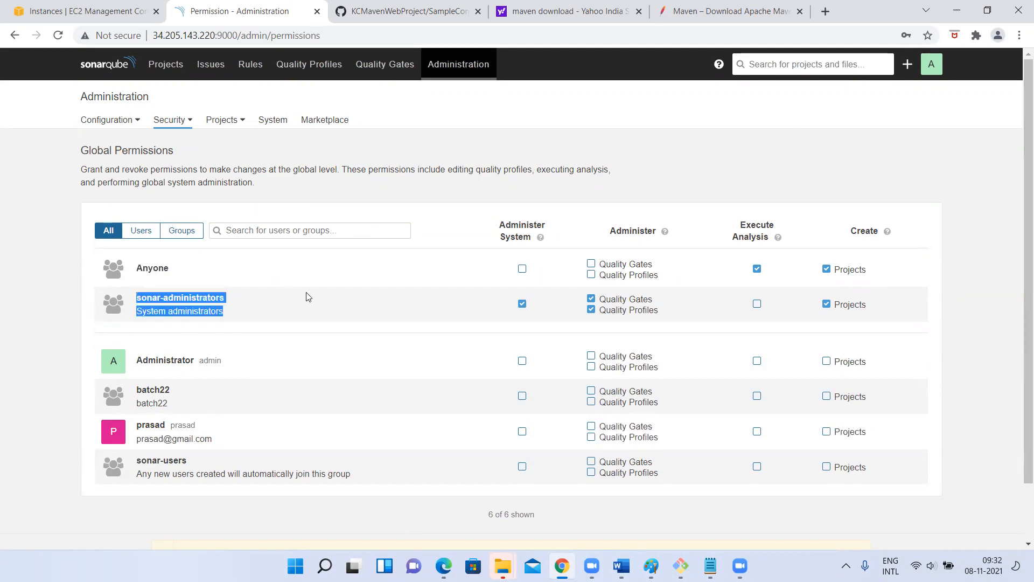
{"action": "left_click", "coordinate": [323, 254]}
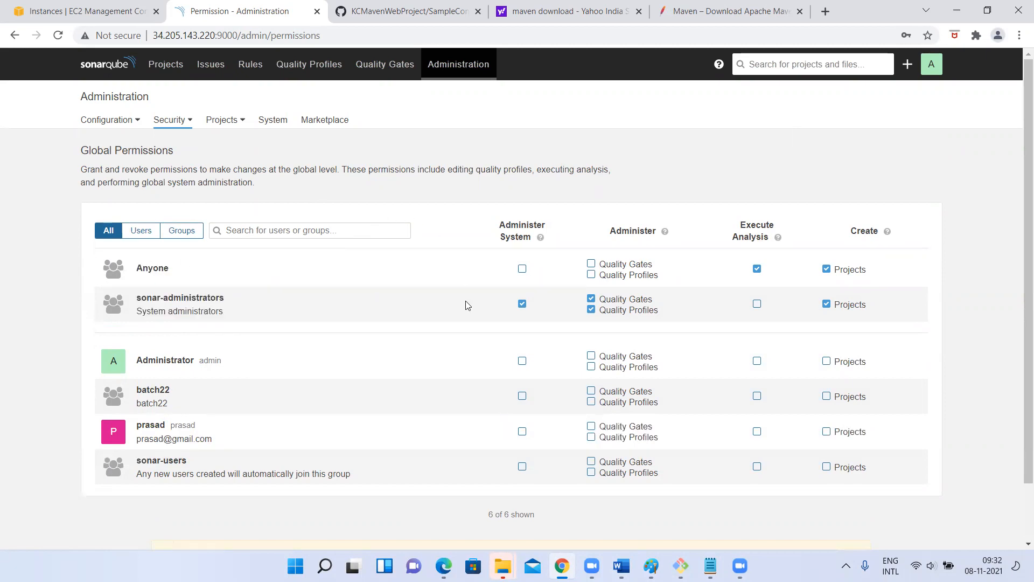
{"action": "left_click", "coordinate": [171, 120]}
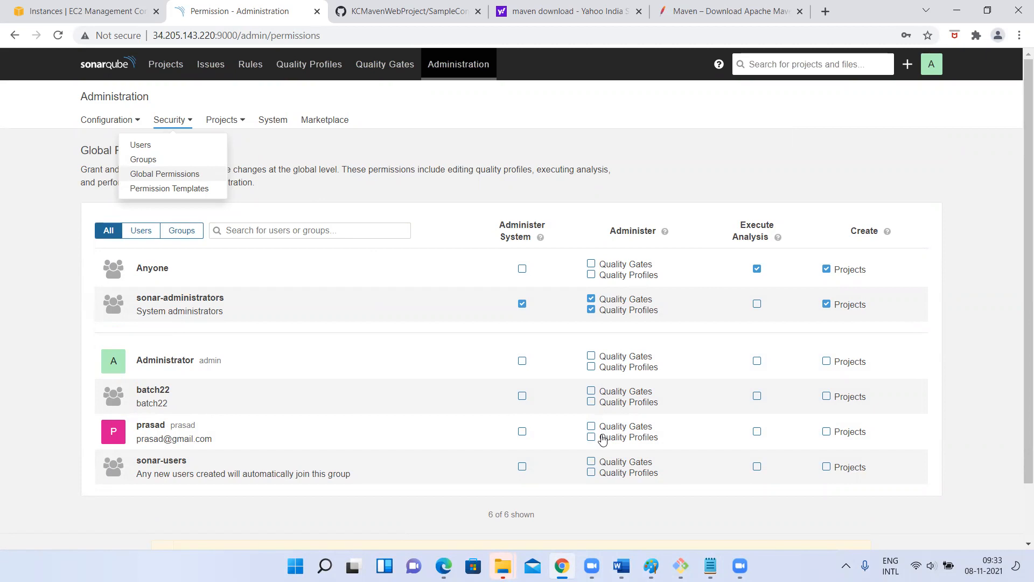
- Grant batch22 Administer Quality Gates and Quality Profiles, leaving Execute Analysis and Create Projects unchecked
{"action": "left_click", "coordinate": [1, 306]}
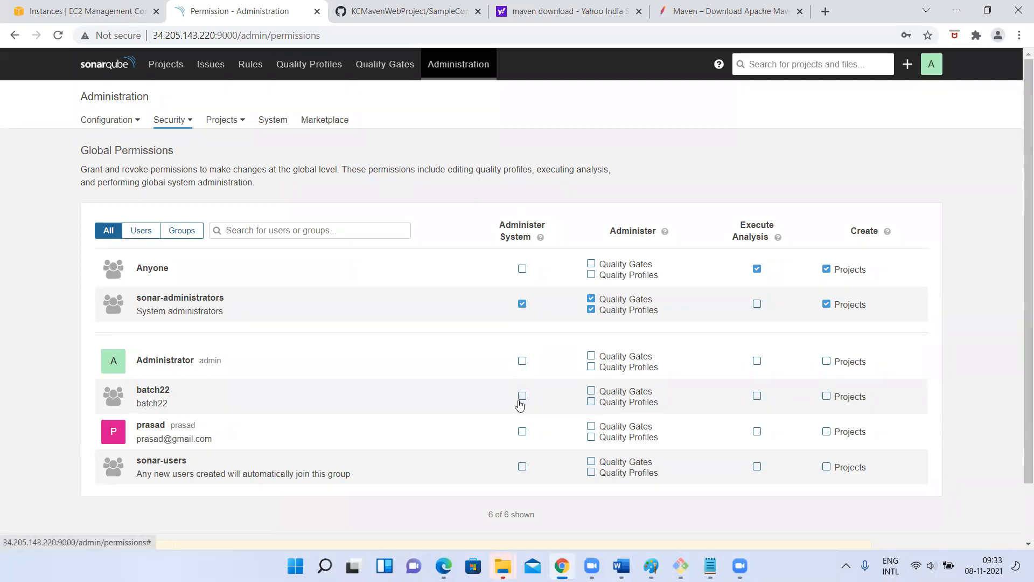
{"action": "left_click_drag", "start_coordinate": [132, 393], "coordinate": [216, 396]}
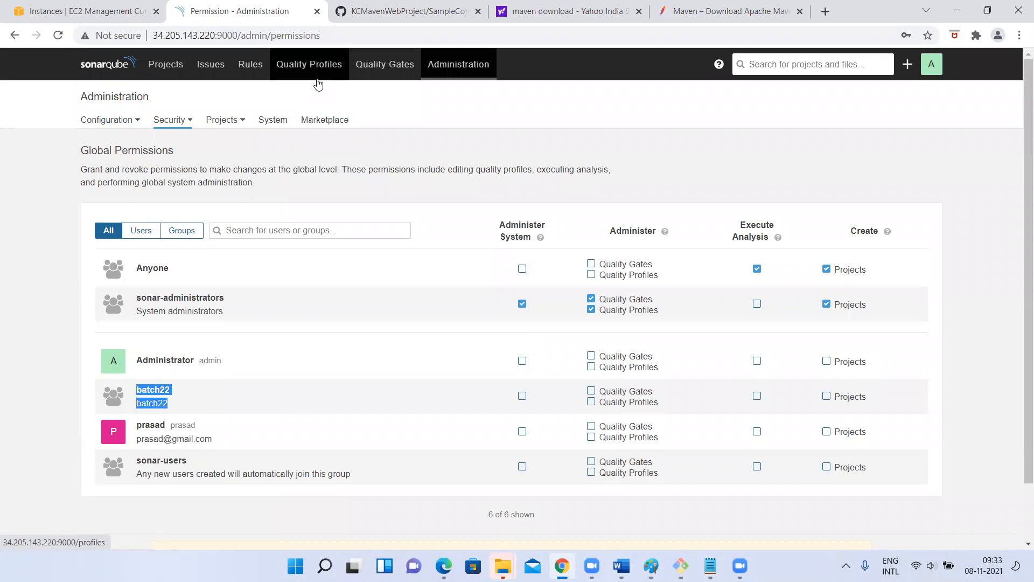
{"action": "left_click", "coordinate": [590, 389]}
{"action": "left_click", "coordinate": [590, 403]}
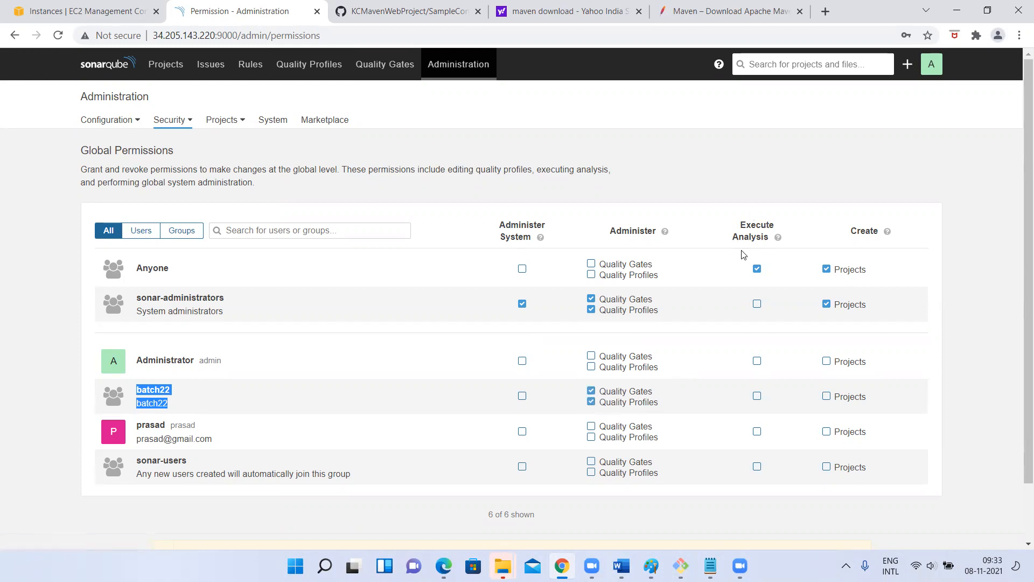
{"action": "left_click", "coordinate": [756, 396]}
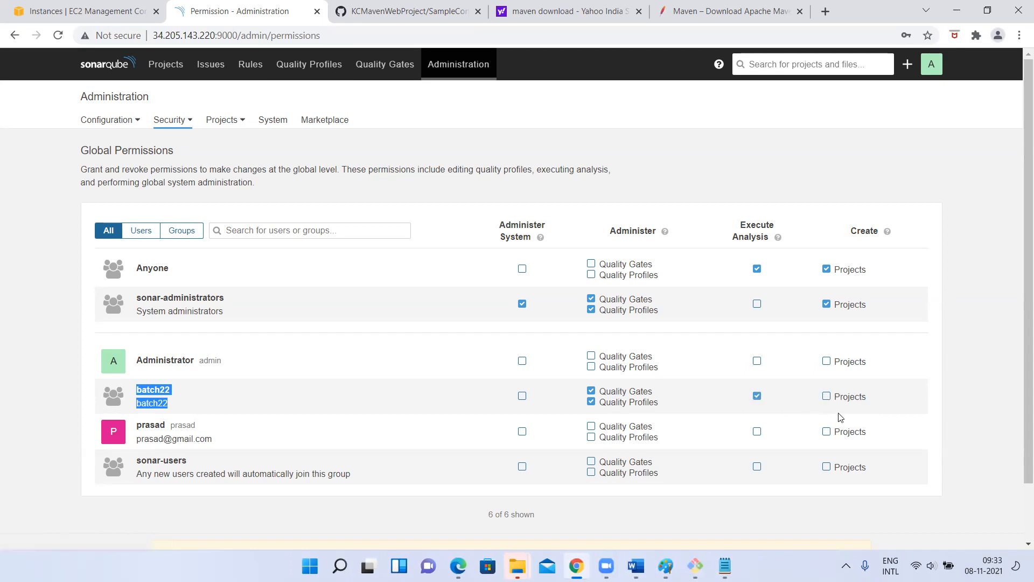
{"action": "left_click", "coordinate": [758, 399]}
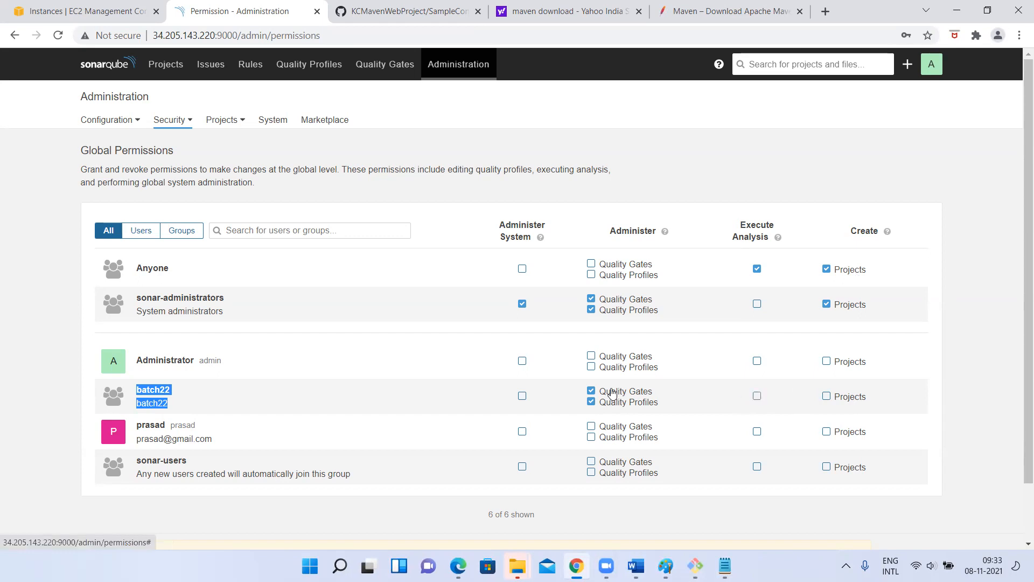
{"action": "scroll", "coordinate": [596, 407], "scroll_direction": "down", "scroll_amount": 2}
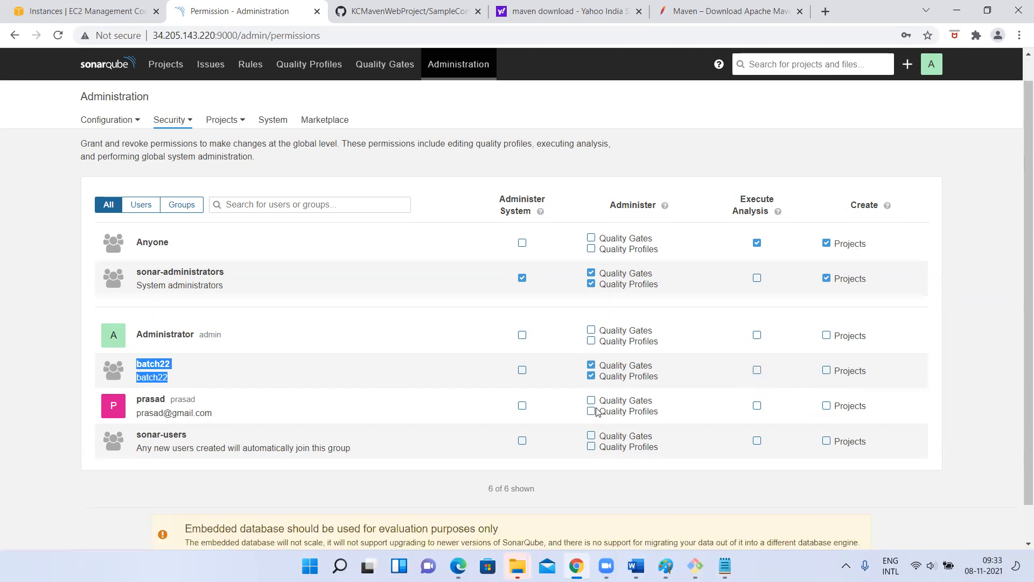
{"action": "scroll", "coordinate": [765, 250], "scroll_direction": "up", "scroll_amount": 2}
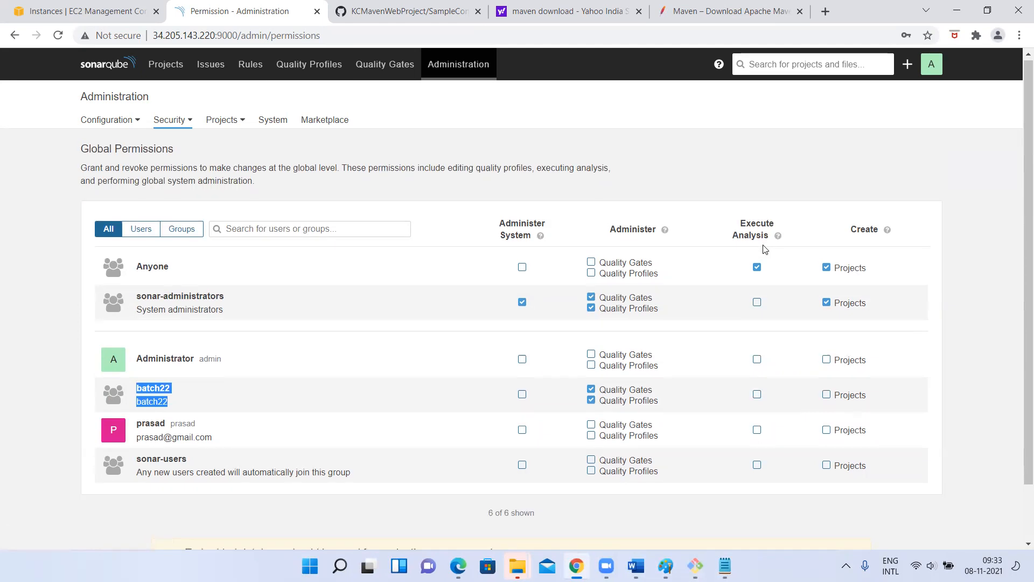
- Filter permissions to Groups then Users, then go to the Issues page listing 10 issues
{"action": "left_click", "coordinate": [177, 228]}
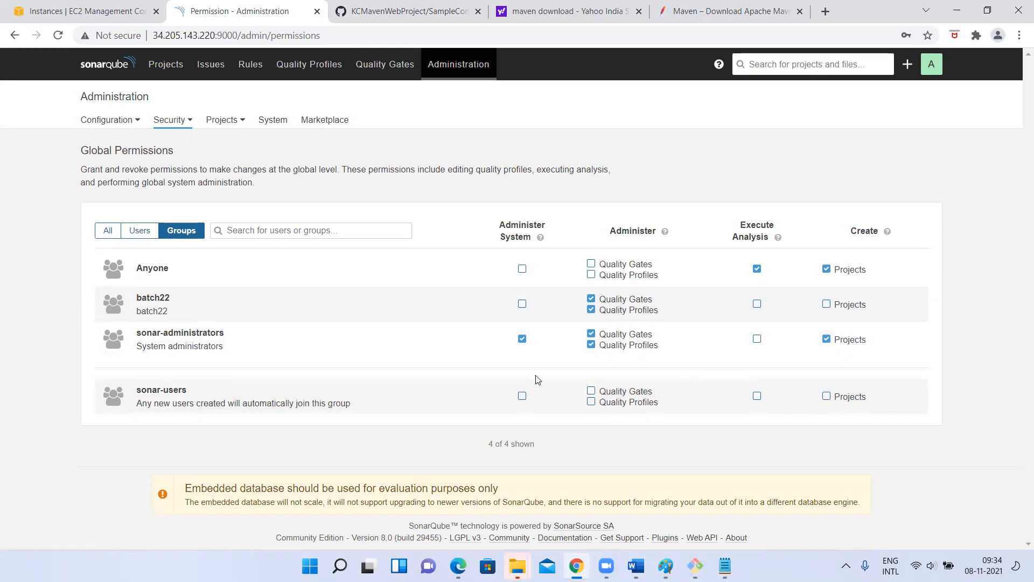
{"action": "left_click", "coordinate": [136, 231]}
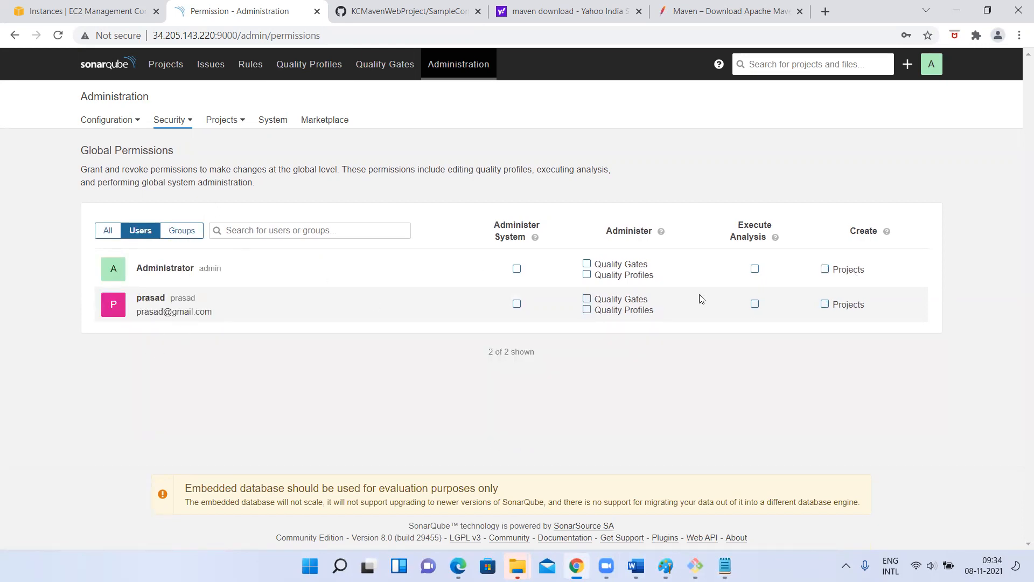
{"action": "left_click", "coordinate": [170, 120]}
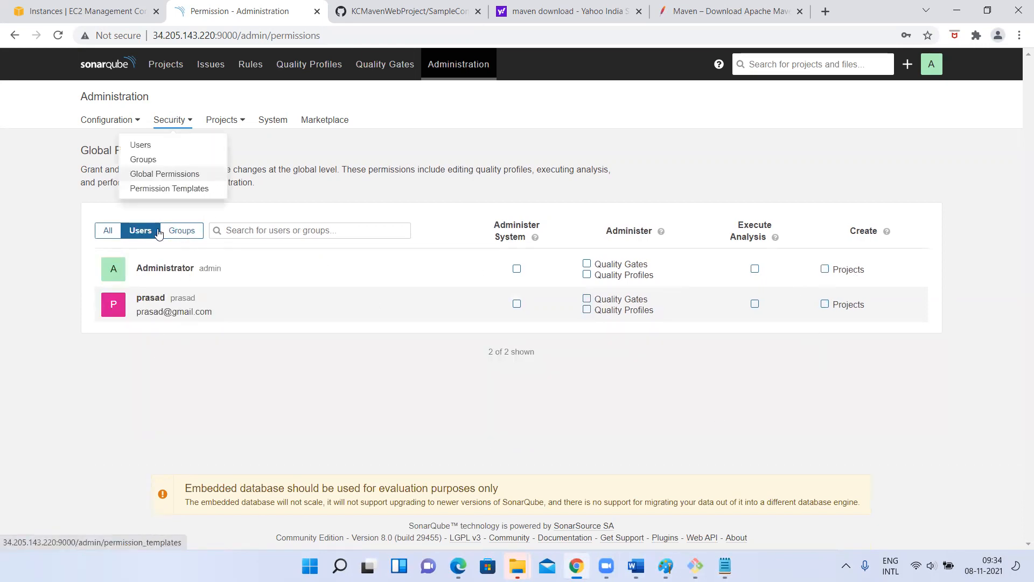
{"action": "left_click", "coordinate": [122, 332]}
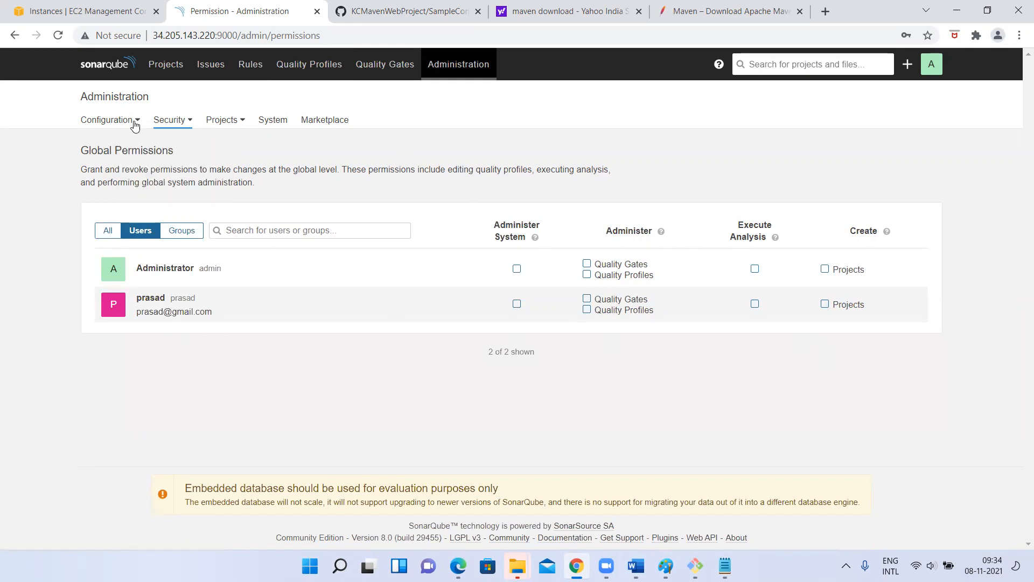
{"action": "left_click", "coordinate": [210, 65]}
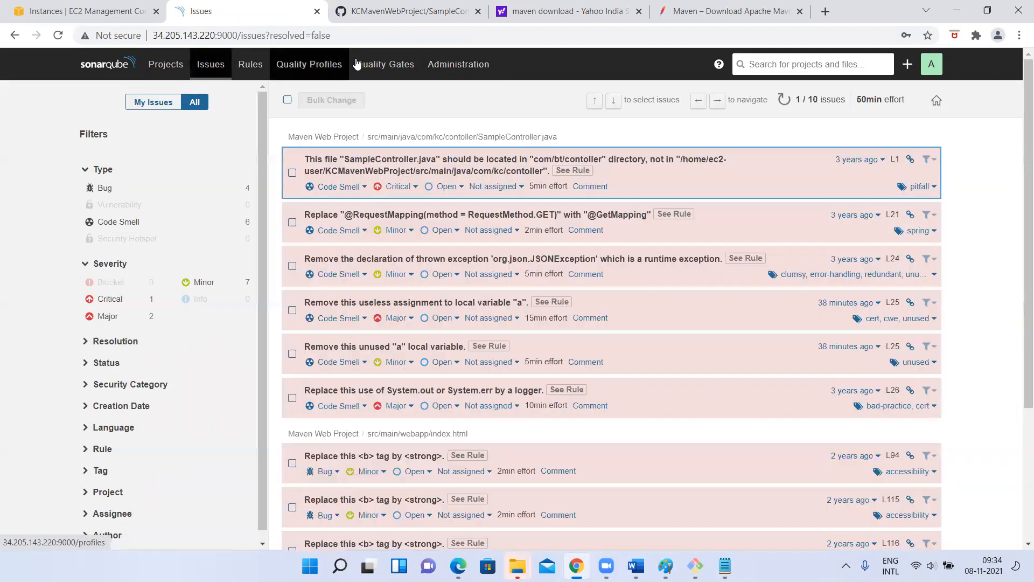
- Open the Users list under Administration > Security and note the non-admin user's sonar-users membership
{"action": "left_click", "coordinate": [491, 70]}
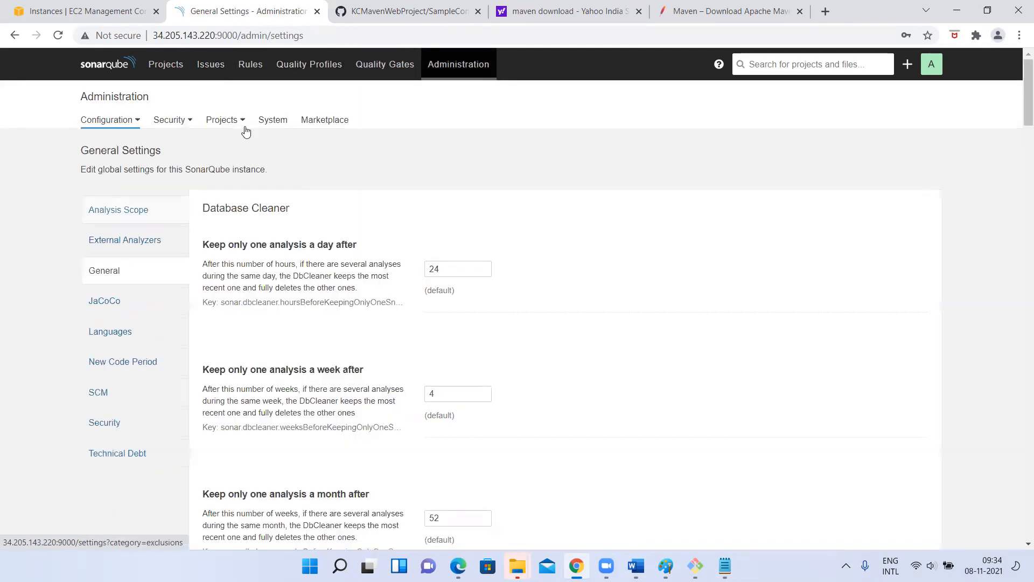
{"action": "left_click", "coordinate": [169, 123]}
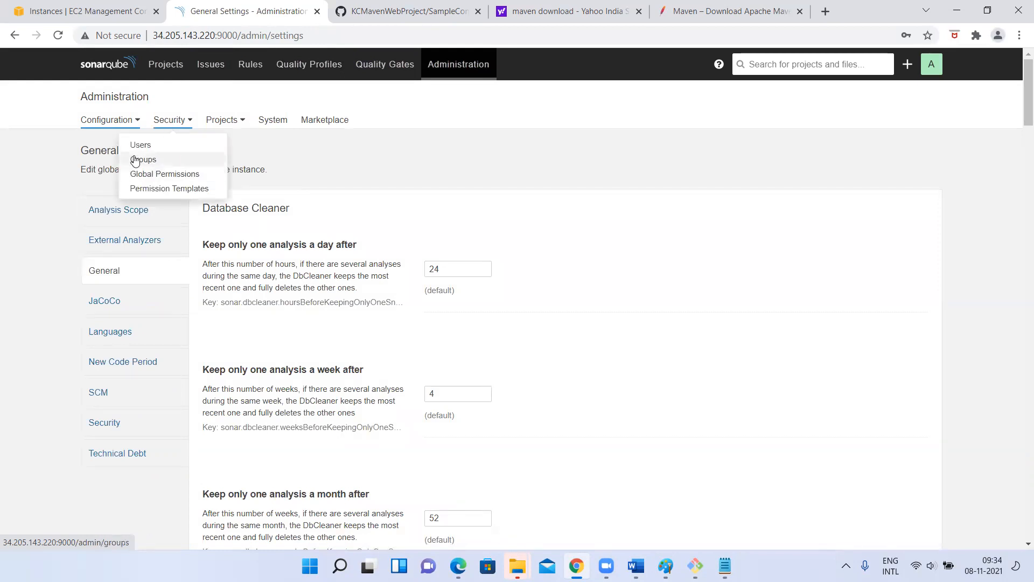
{"action": "left_click", "coordinate": [146, 145]}
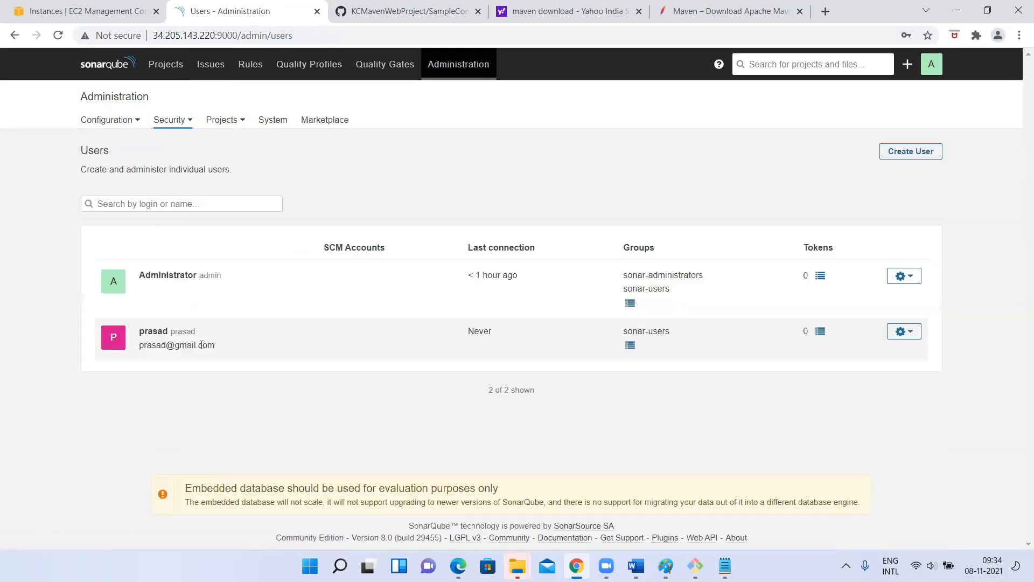
{"action": "left_click_drag", "start_coordinate": [619, 335], "coordinate": [678, 338]}
- Look over the Global Permissions and Groups pages, then return to the Users list
{"action": "left_click", "coordinate": [177, 121]}
{"action": "left_click", "coordinate": [160, 175]}
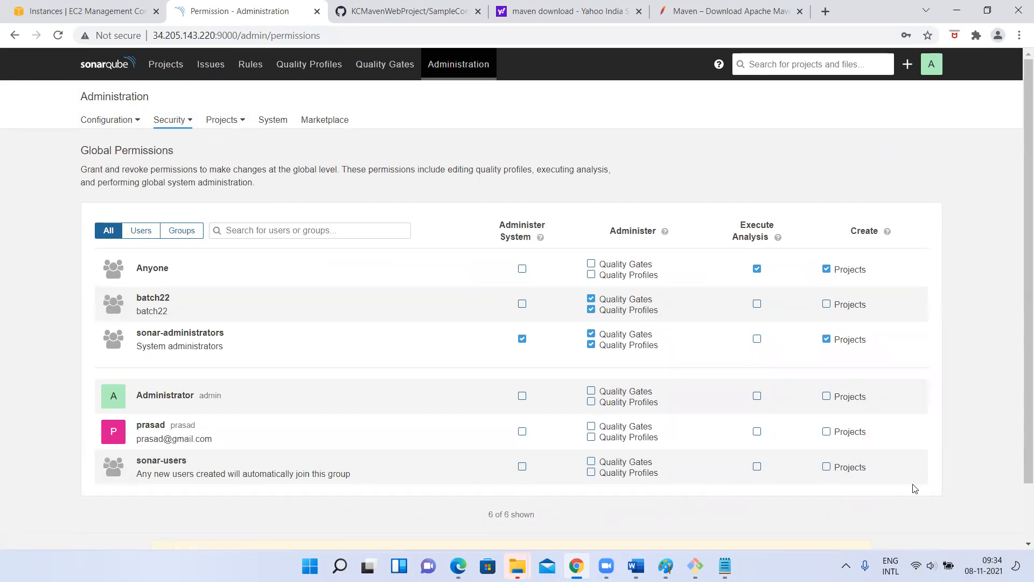
{"action": "left_click", "coordinate": [186, 124]}
{"action": "left_click", "coordinate": [145, 159]}
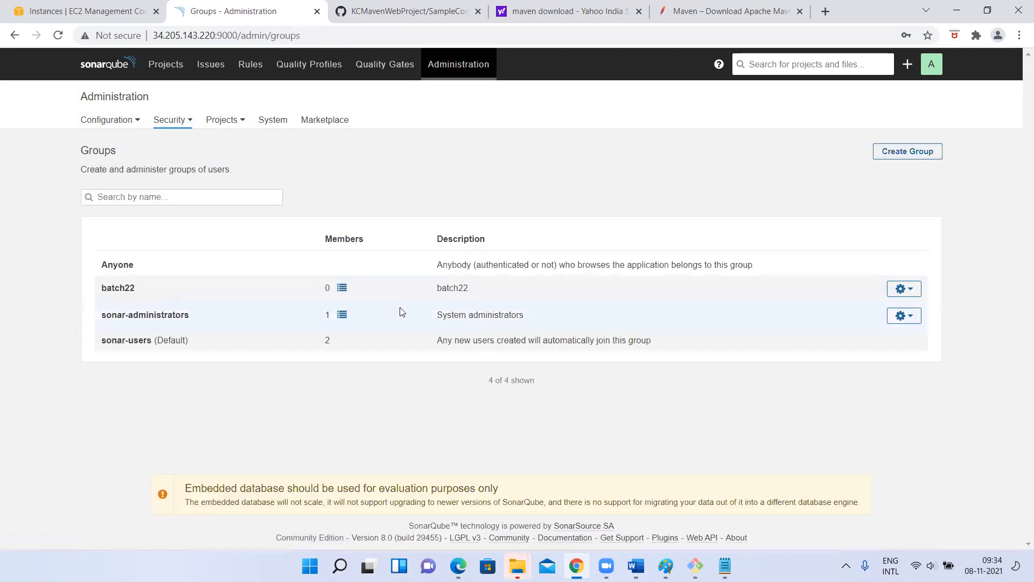
{"action": "left_click", "coordinate": [175, 123]}
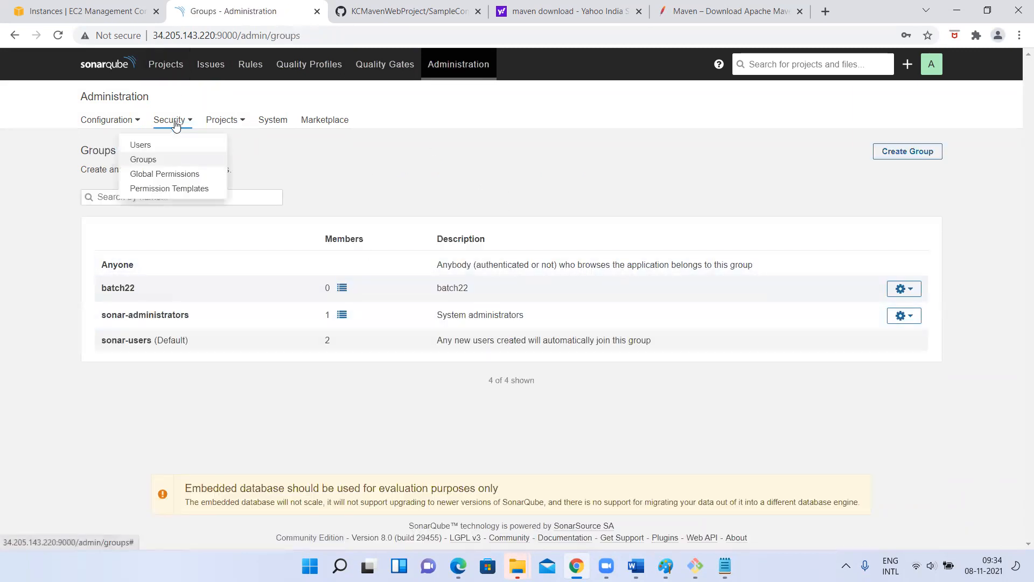
{"action": "left_click", "coordinate": [161, 155]}
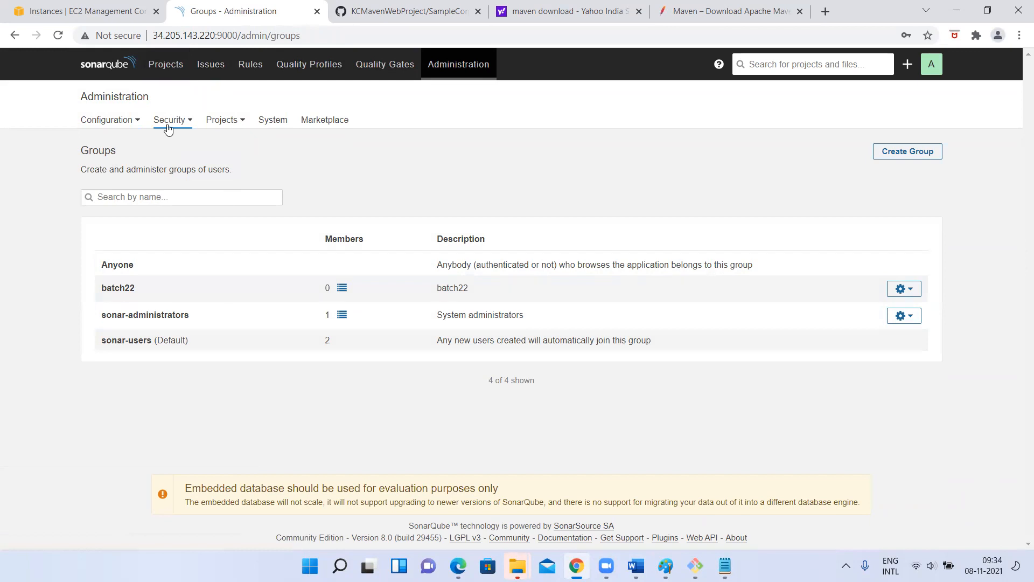
{"action": "left_click", "coordinate": [169, 123]}
{"action": "left_click", "coordinate": [154, 144]}
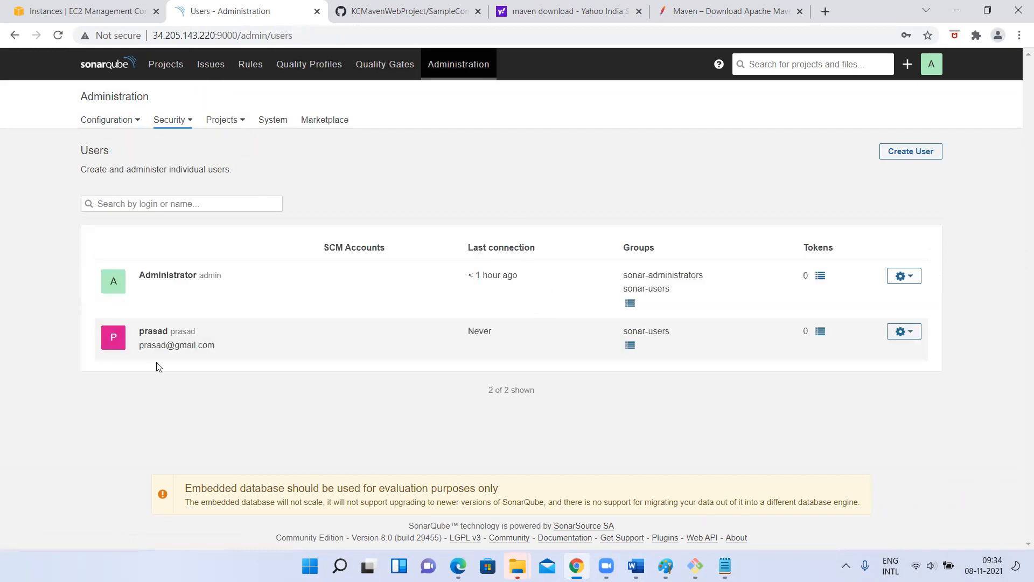
- Tick batch22 in the non-admin user's group list, showing all groups, and confirm
{"action": "left_click", "coordinate": [630, 345]}
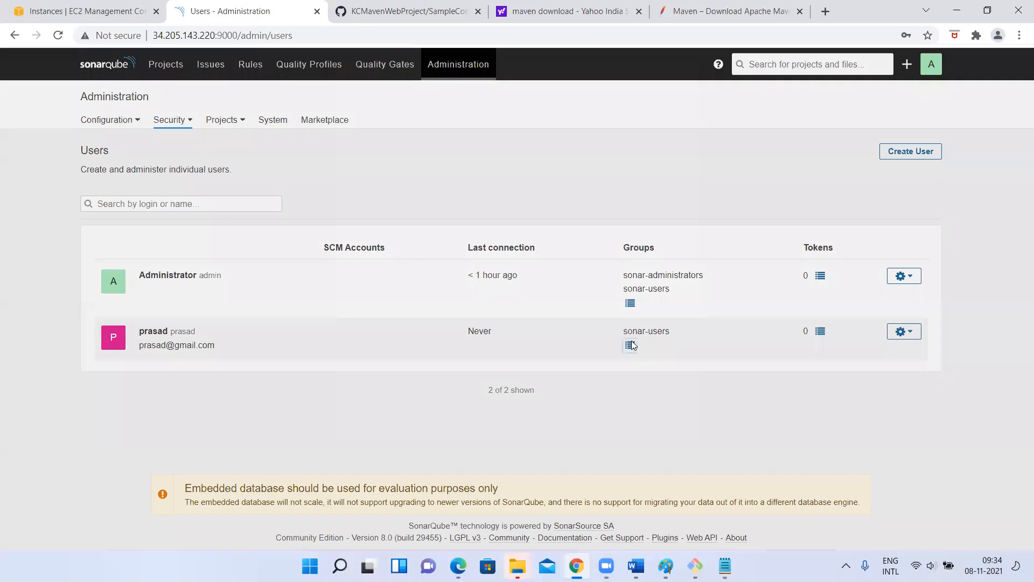
{"action": "left_click", "coordinate": [476, 193]}
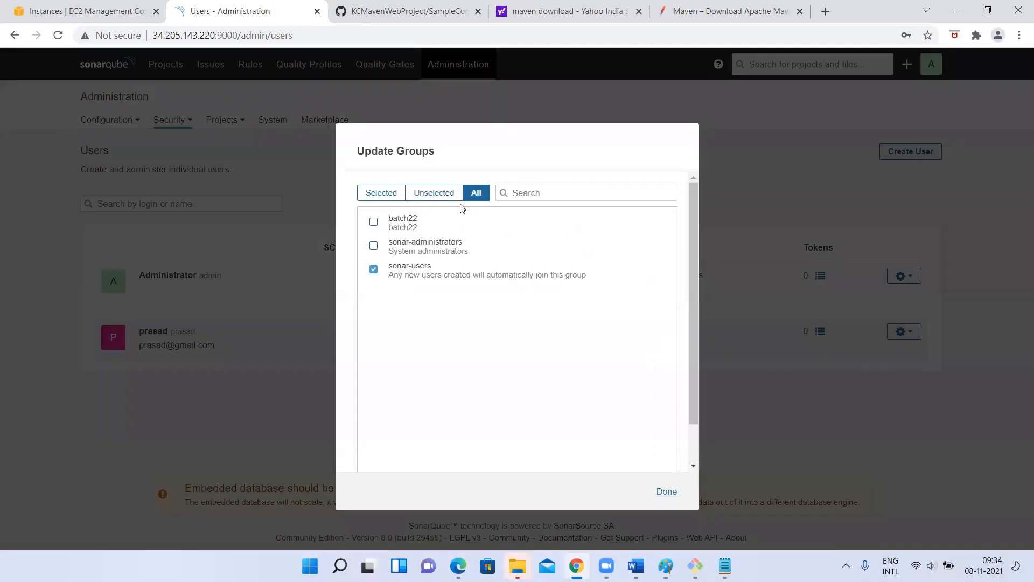
{"action": "left_click", "coordinate": [370, 225]}
{"action": "left_click", "coordinate": [667, 491]}
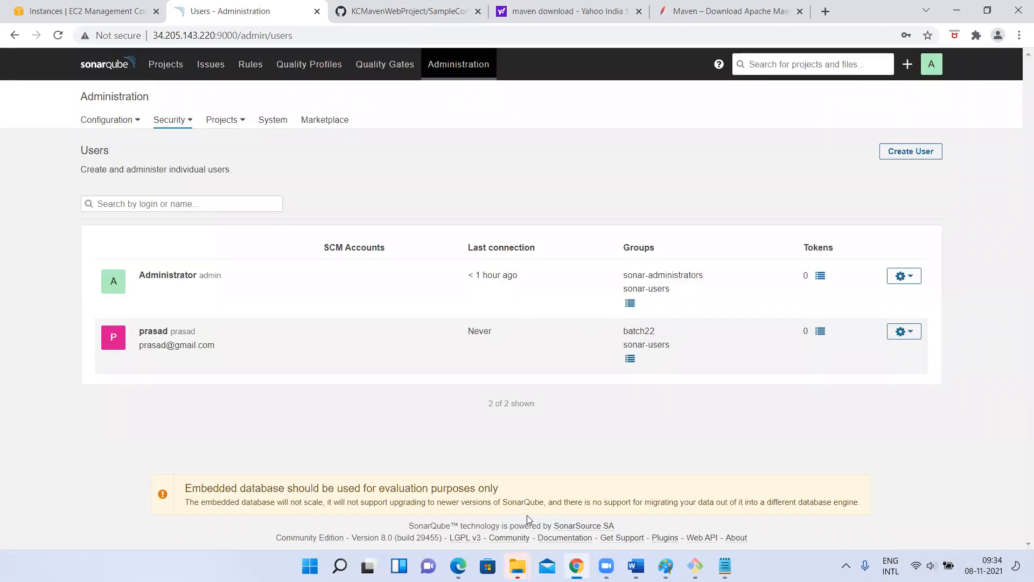
{"action": "key", "text": "alt+Tab"}
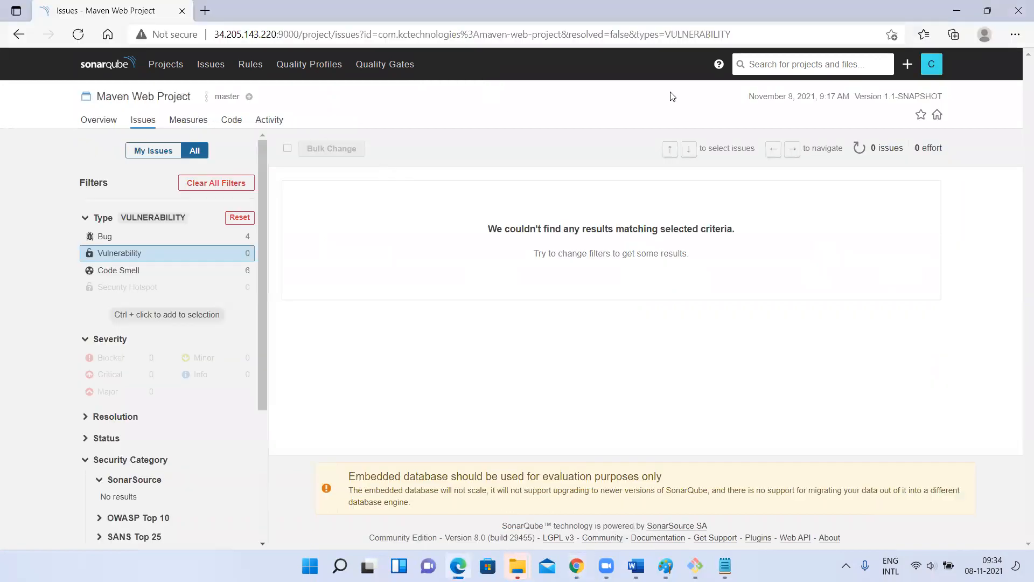
{"action": "left_click", "coordinate": [78, 33]}
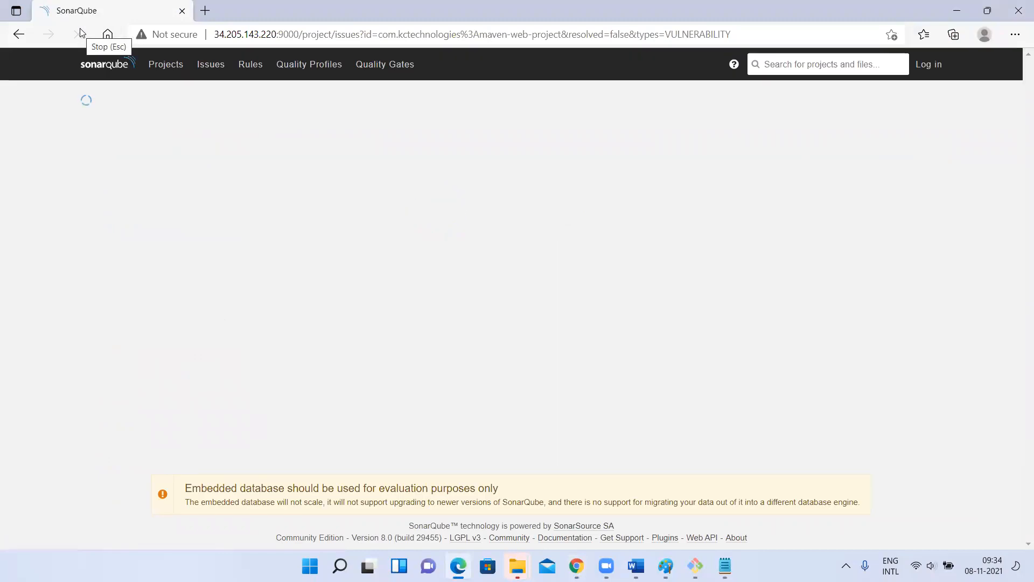
{"action": "key", "text": "alt+Tab"}
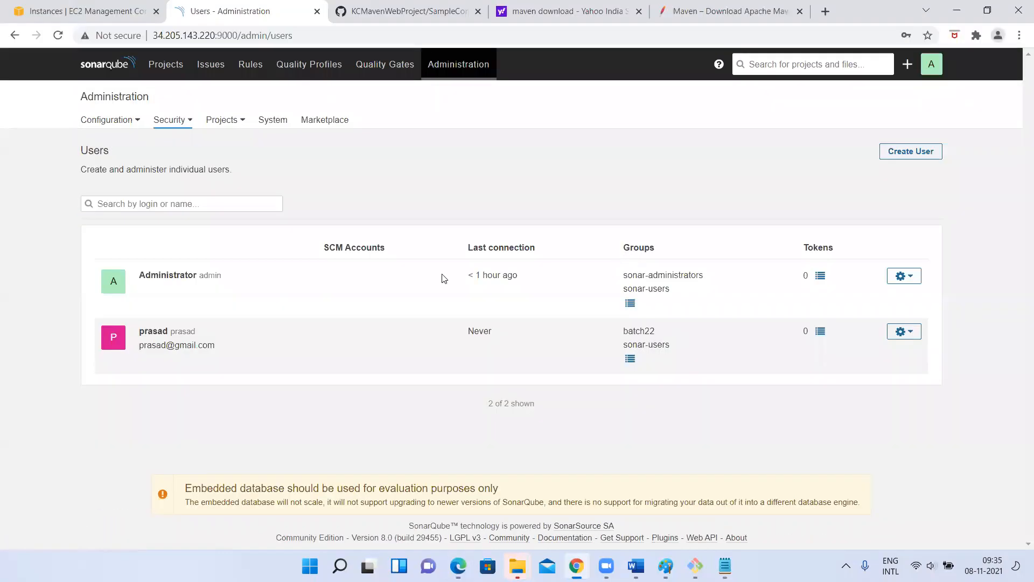
- Try removing the user from sonar-users (refused), then open Quality Profiles and switch to the signed-out browser
{"action": "left_click", "coordinate": [630, 359]}
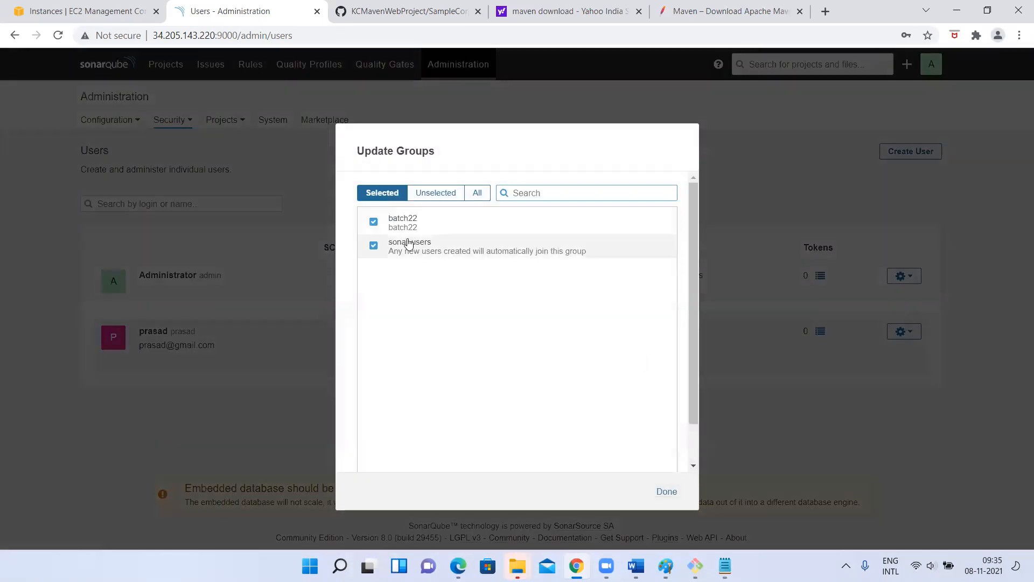
{"action": "left_click", "coordinate": [374, 249]}
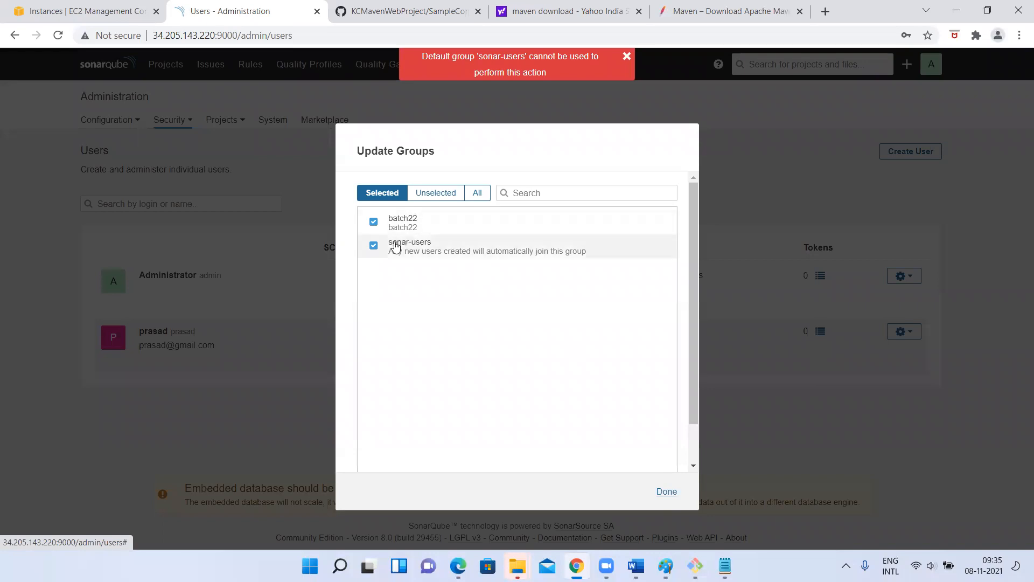
{"action": "left_click", "coordinate": [666, 492]}
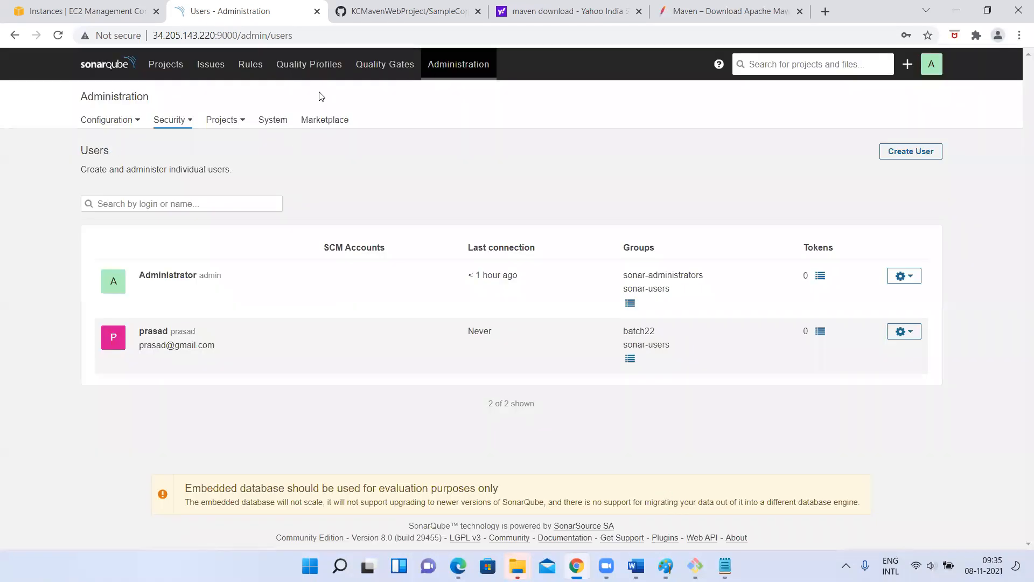
{"action": "left_click", "coordinate": [300, 63]}
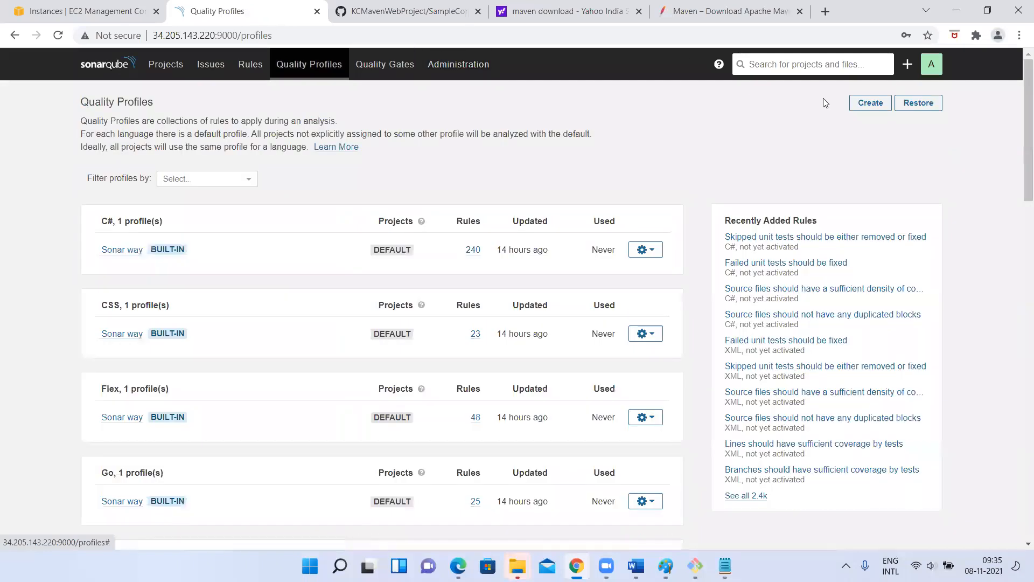
{"action": "key", "text": "alt+Tab"}
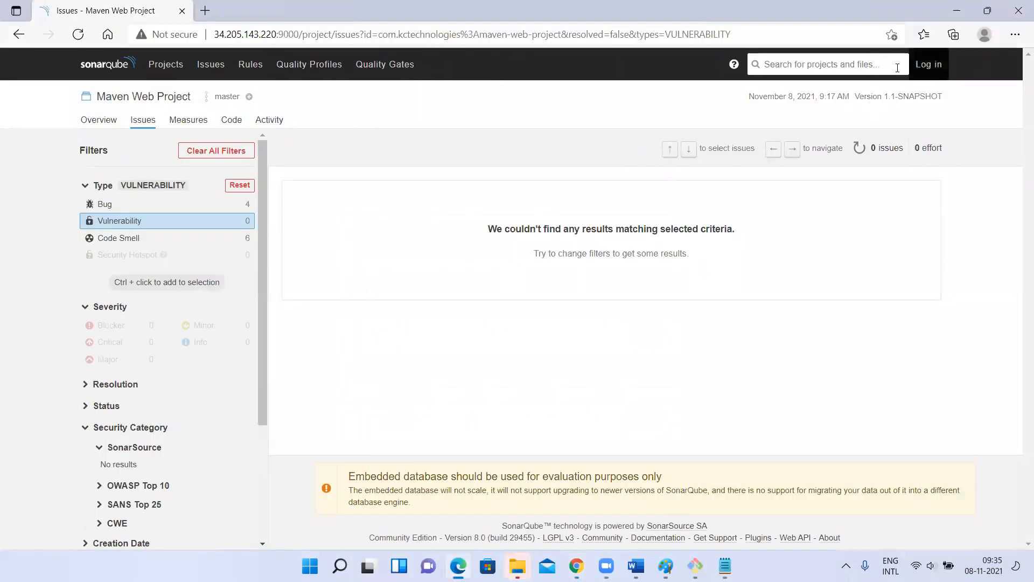
- Sign in to the second browser with the new user's login and password
{"action": "left_click", "coordinate": [927, 64]}
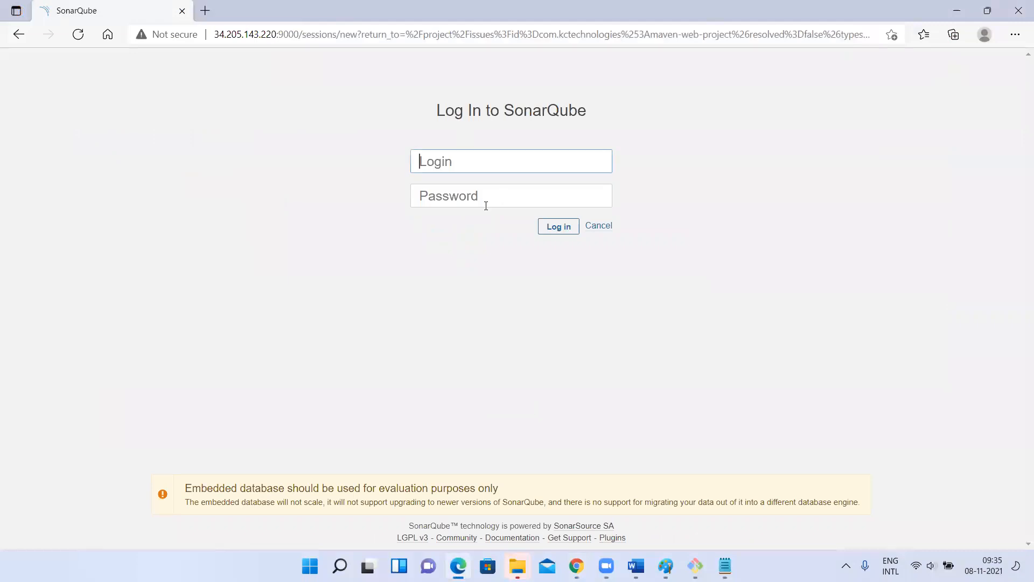
{"action": "type", "text": "prasad"}
{"action": "key", "text": "Tab"}
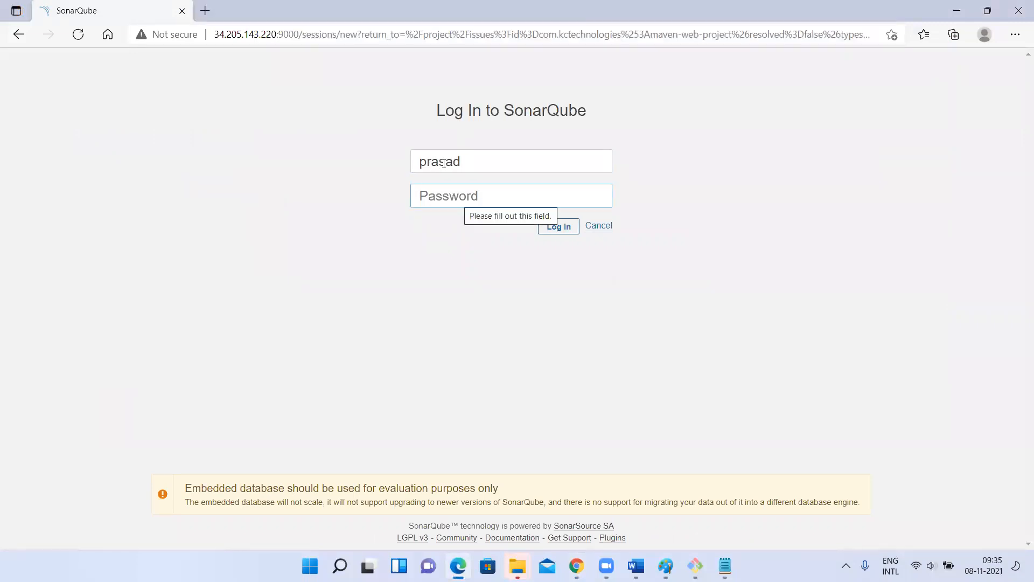
{"action": "type", "text": "p"}
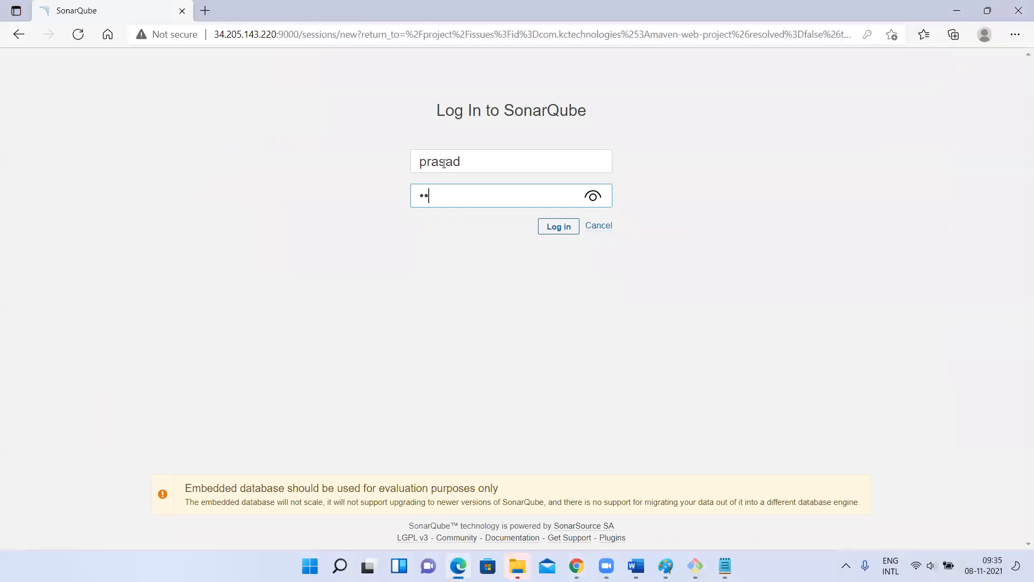
{"action": "type", "text": "**"}
{"action": "key", "text": "Return"}
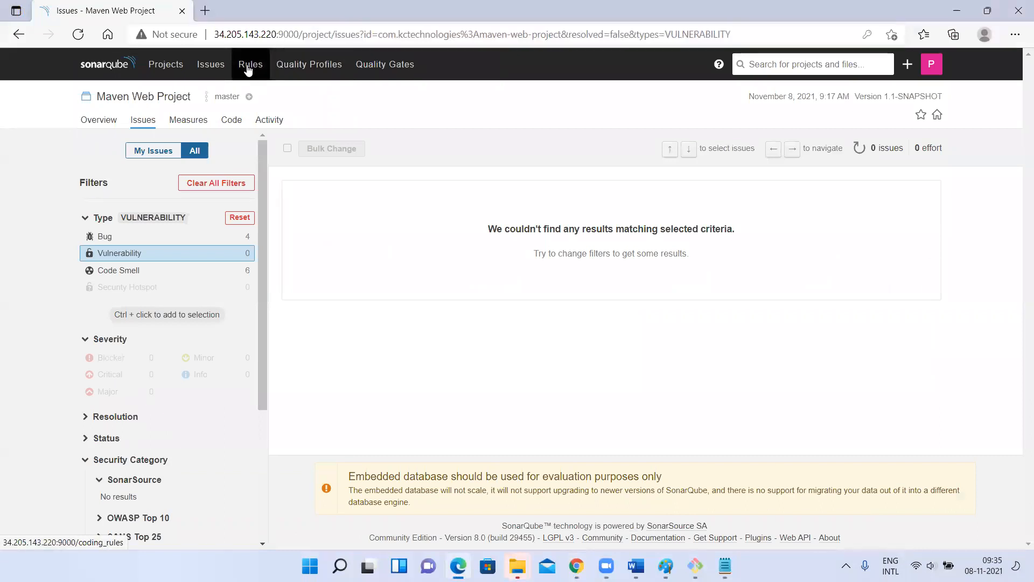
- As the new user, look at Quality Profiles, Quality Gates and Projects, then return to the admin window
{"action": "left_click", "coordinate": [316, 78]}
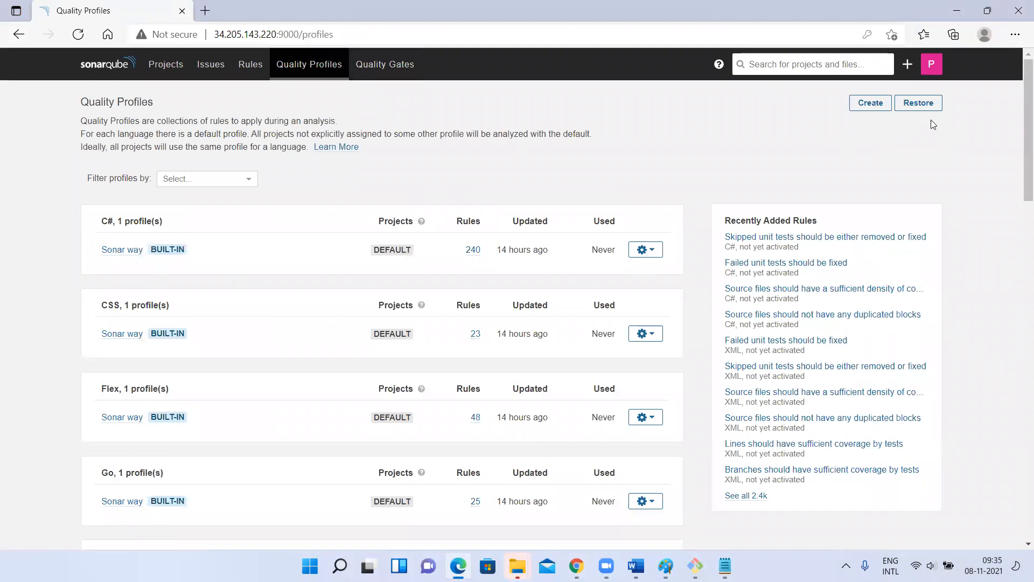
{"action": "left_click", "coordinate": [364, 70]}
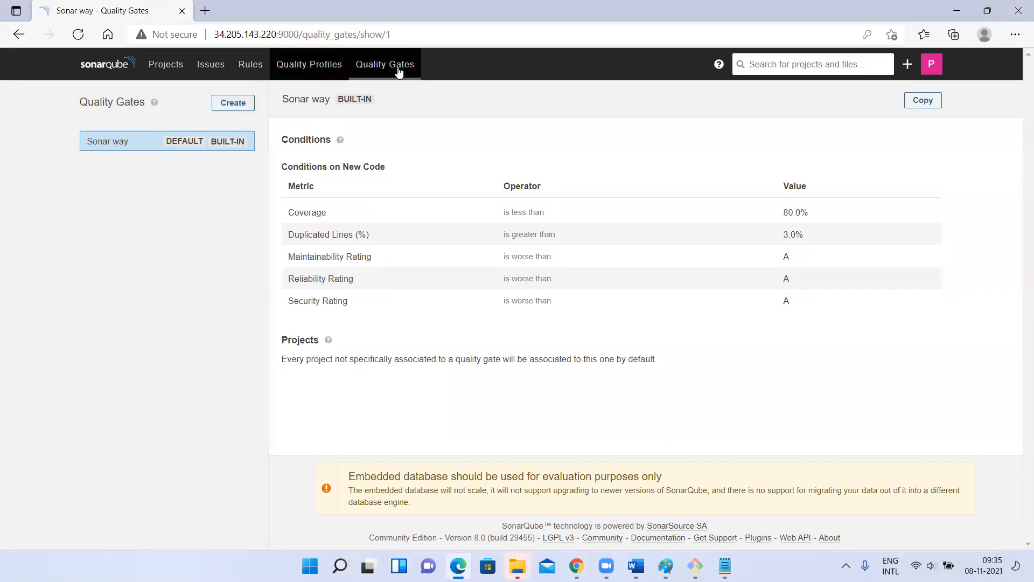
{"action": "key", "text": "alt+Tab"}
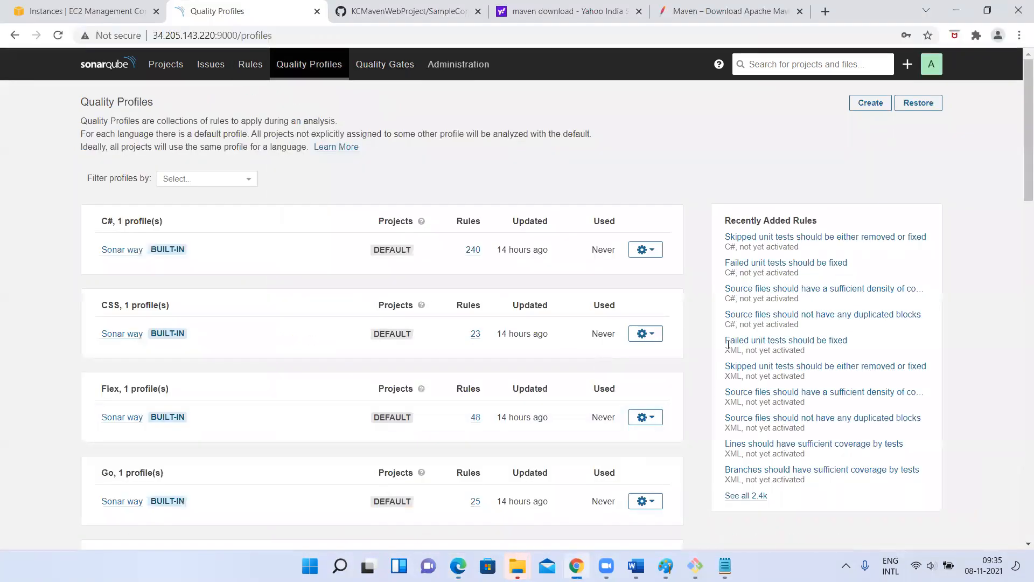
{"action": "key", "text": "alt+Tab"}
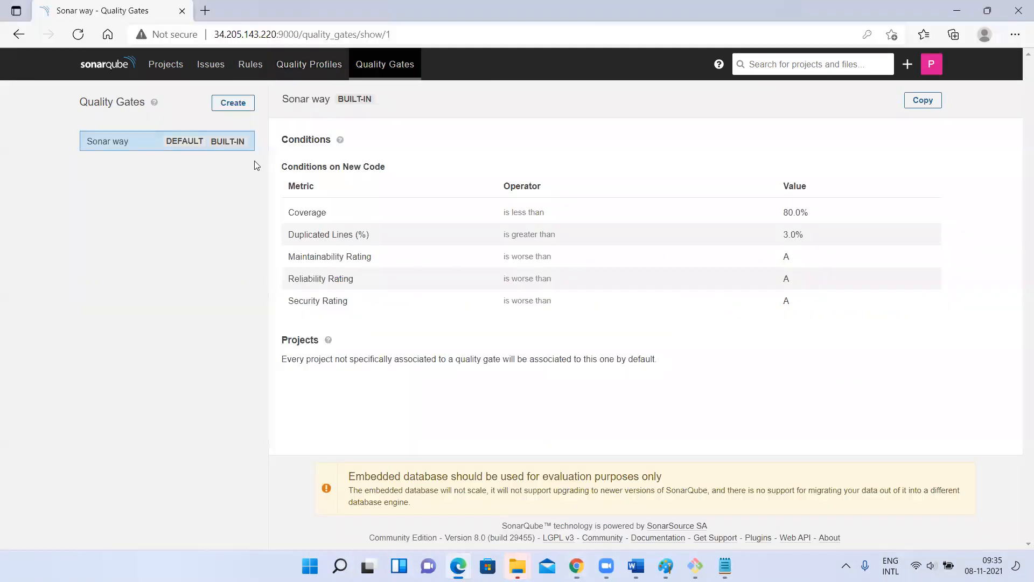
{"action": "left_click", "coordinate": [165, 64]}
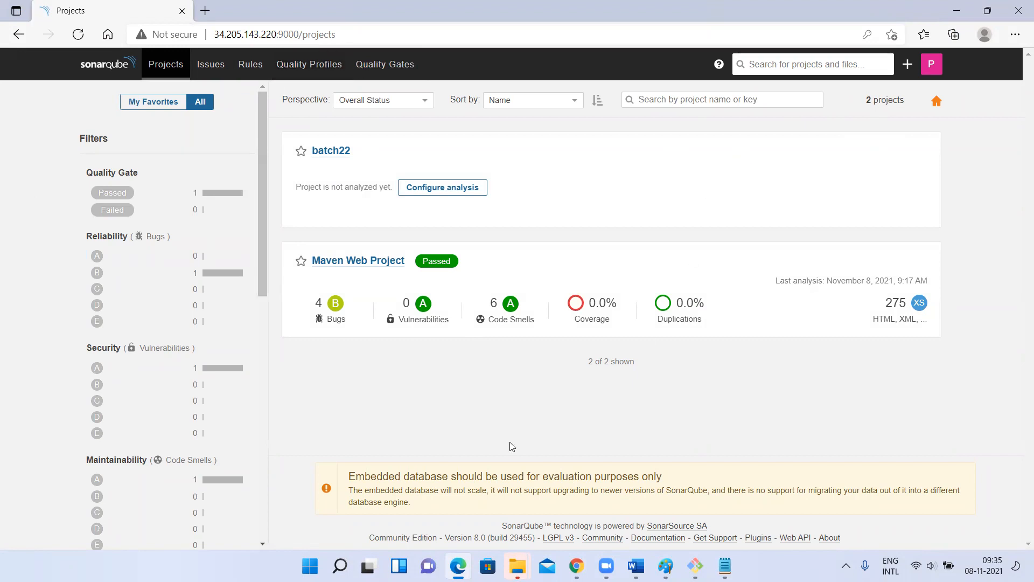
{"action": "key", "text": "alt+Tab"}
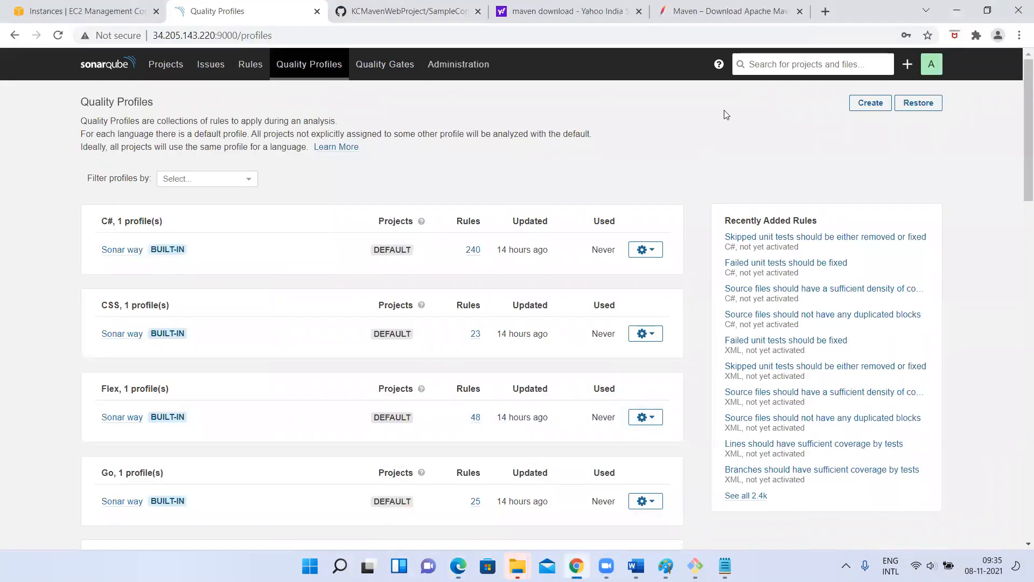
- Check in the Users list that the regular user belongs to batch22
{"action": "left_click", "coordinate": [457, 64]}
{"action": "left_click", "coordinate": [221, 119]}
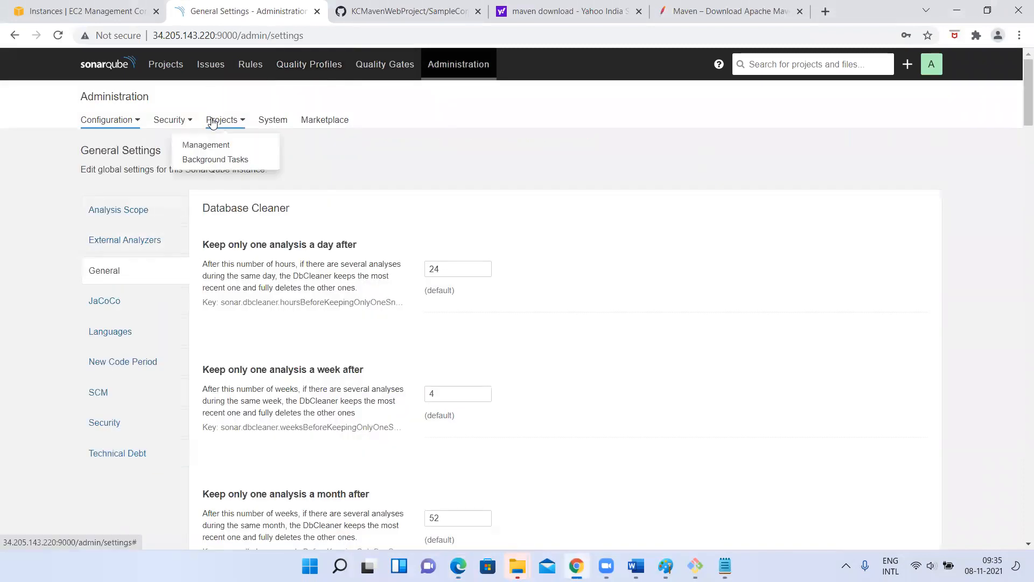
{"action": "left_click", "coordinate": [171, 119]}
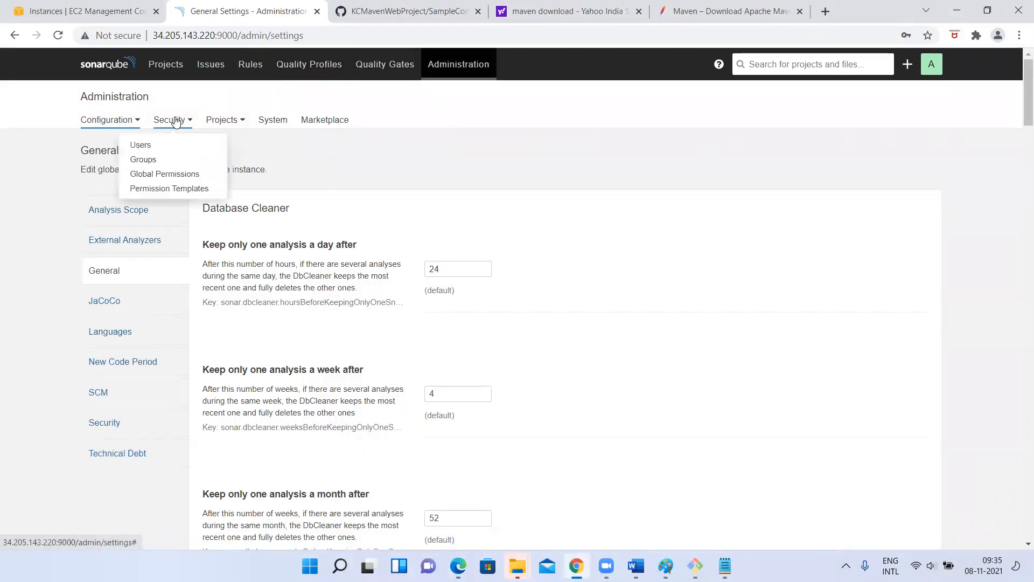
{"action": "left_click", "coordinate": [137, 145]}
{"action": "left_click_drag", "start_coordinate": [625, 348], "coordinate": [659, 348]}
{"action": "double_click", "coordinate": [604, 340]}
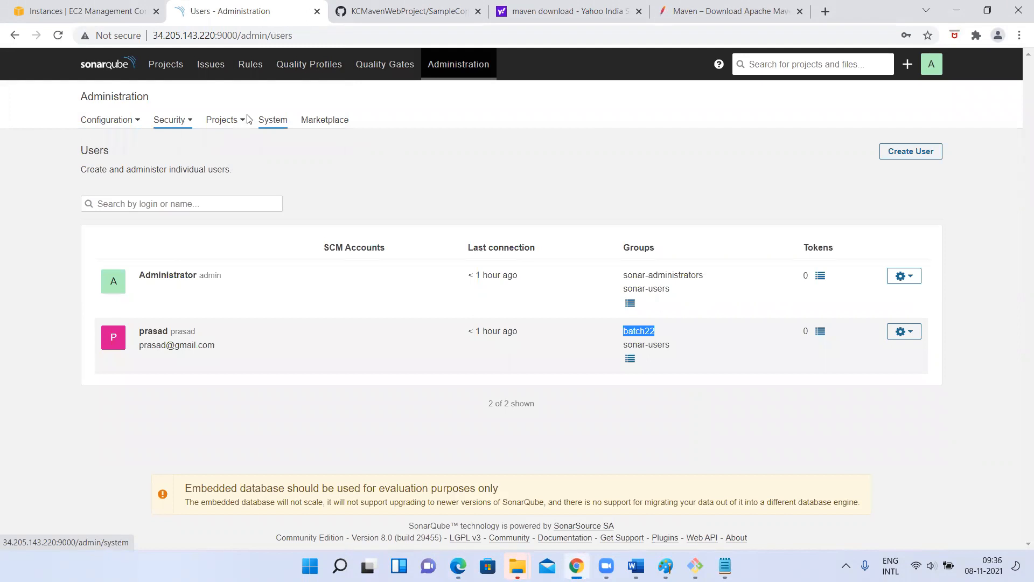
- Grant batch22 Execute Analysis and Create Projects in Global Permissions, then switch to the user's browser
{"action": "left_click", "coordinate": [177, 120]}
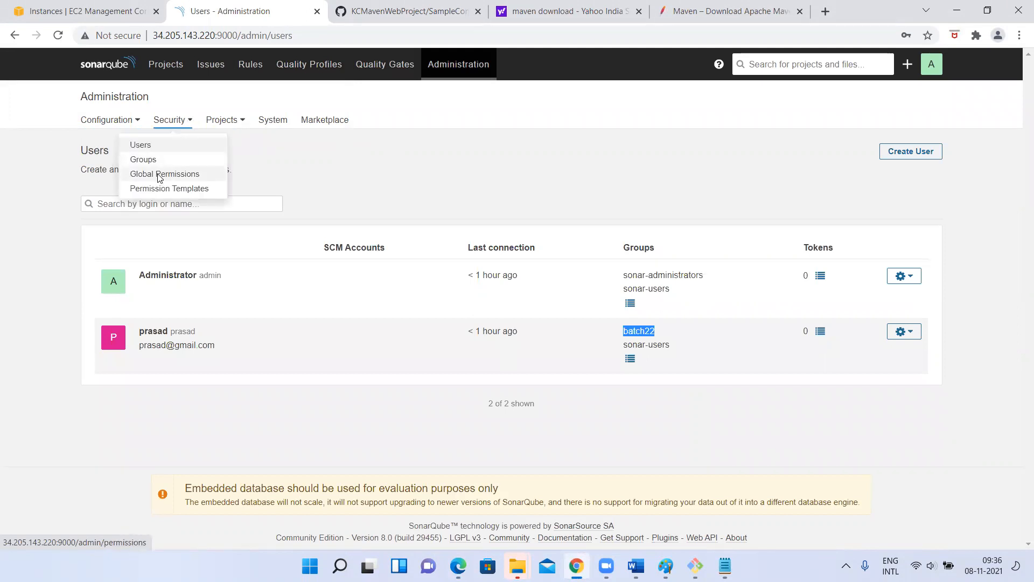
{"action": "left_click", "coordinate": [167, 173]}
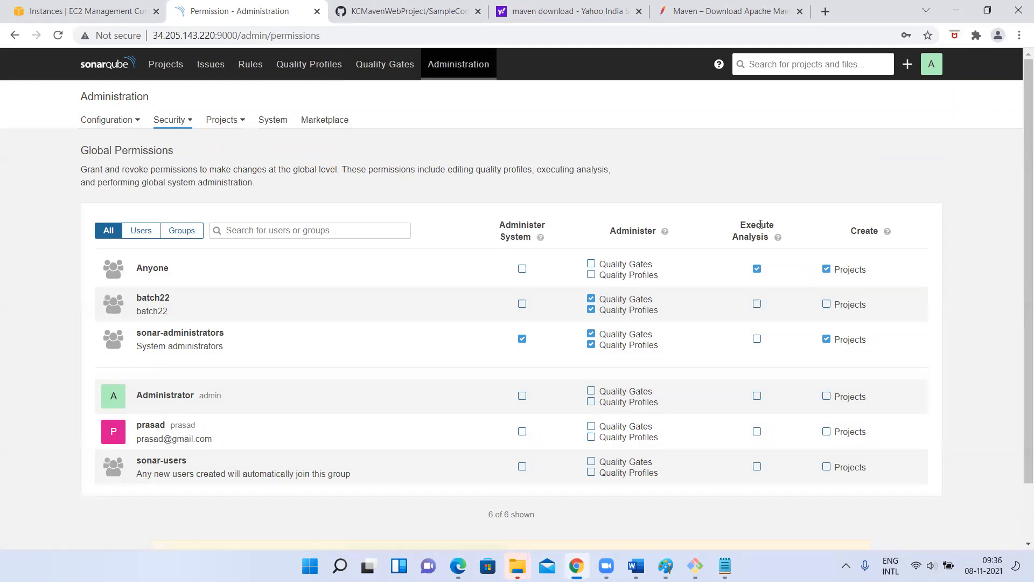
{"action": "left_click", "coordinate": [757, 304]}
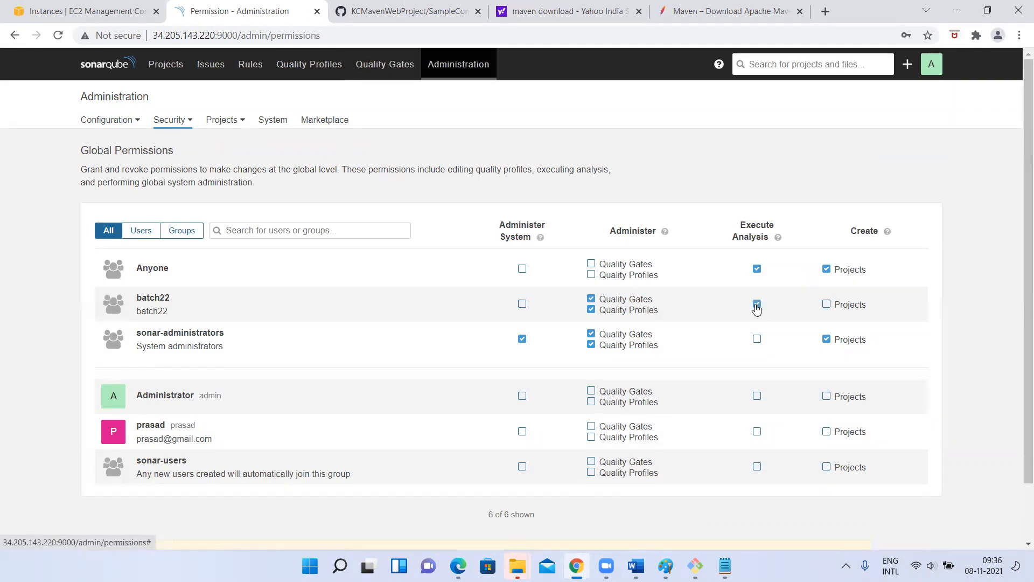
{"action": "left_click", "coordinate": [826, 304]}
{"action": "scroll", "coordinate": [758, 383], "scroll_direction": "down", "scroll_amount": 2}
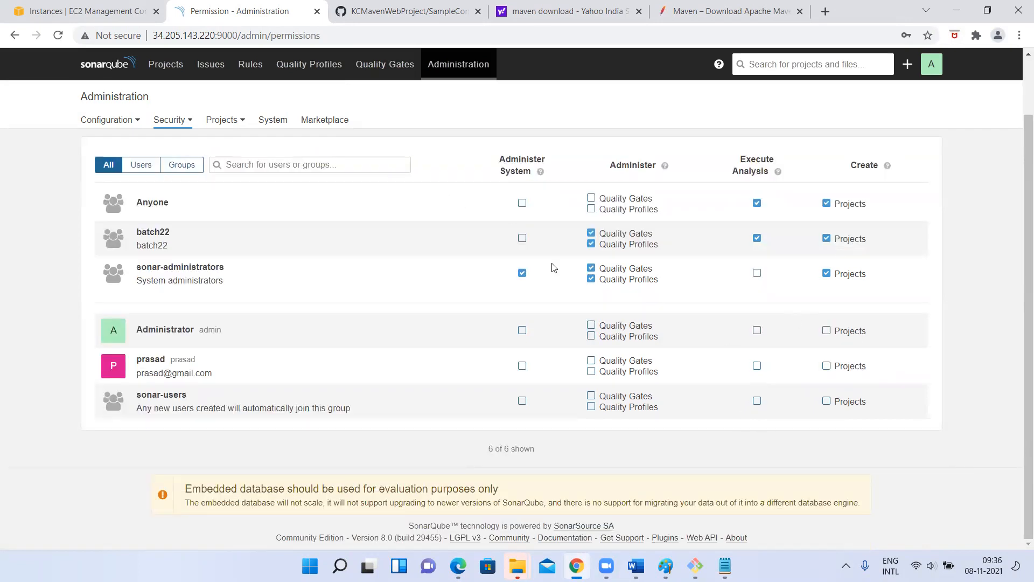
{"action": "key", "text": "alt+Tab"}
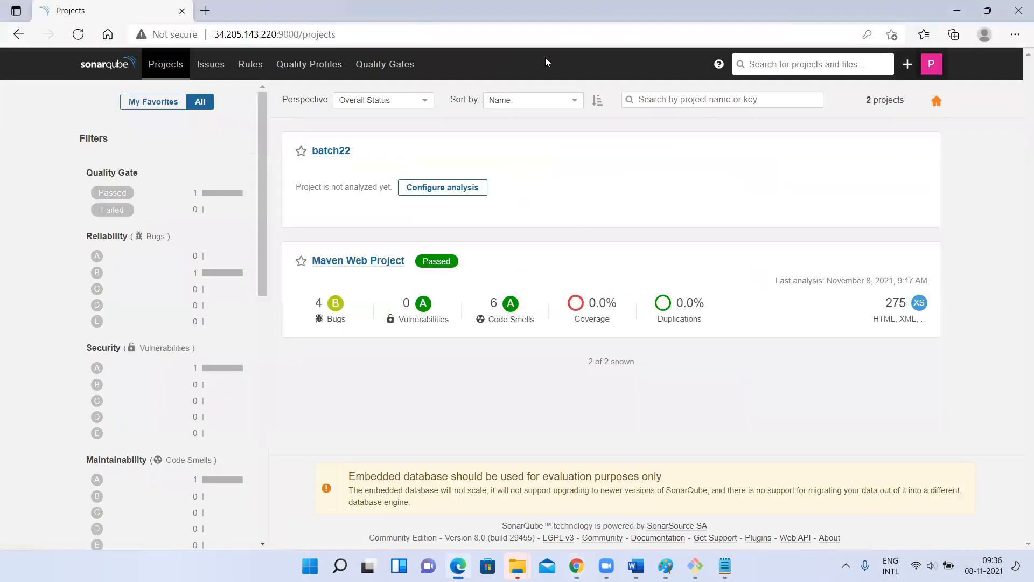
{"action": "left_click", "coordinate": [78, 37]}
{"action": "left_click", "coordinate": [159, 68]}
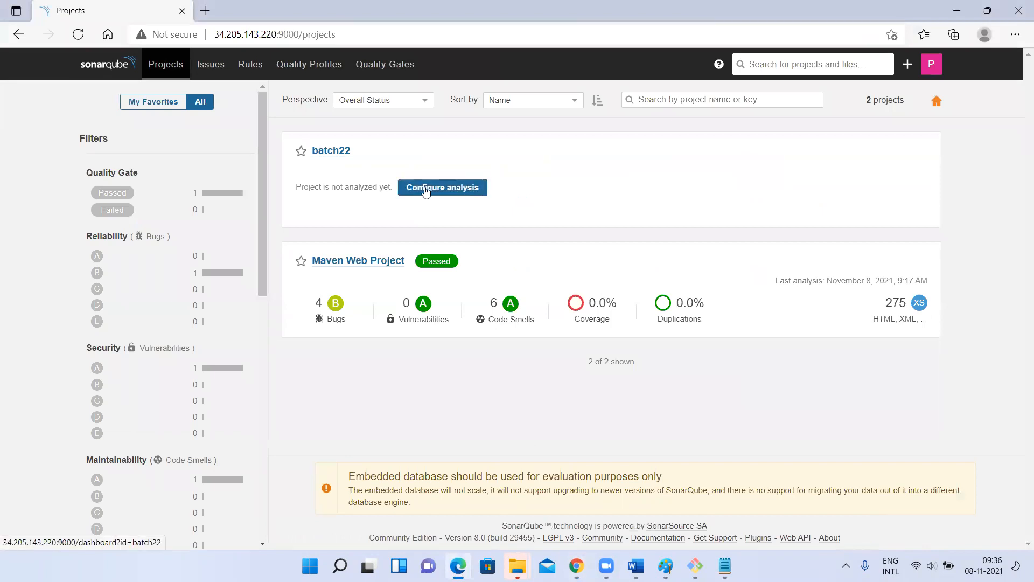
{"action": "scroll", "coordinate": [182, 311], "scroll_direction": "down", "scroll_amount": 10}
{"action": "scroll", "coordinate": [184, 315], "scroll_direction": "down", "scroll_amount": 2}
{"action": "scroll", "coordinate": [184, 315], "scroll_direction": "up", "scroll_amount": 11}
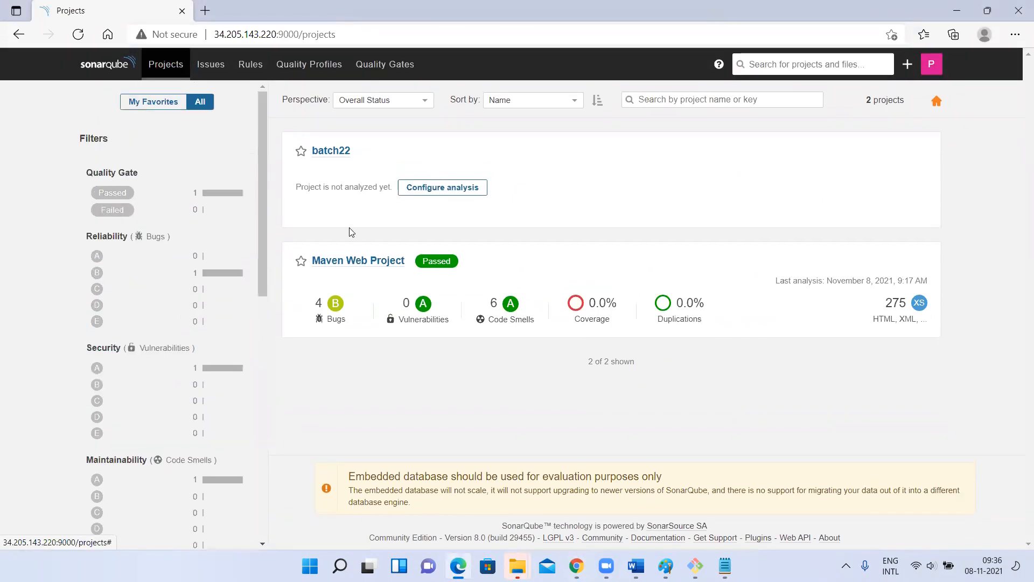
{"action": "left_click", "coordinate": [173, 66]}
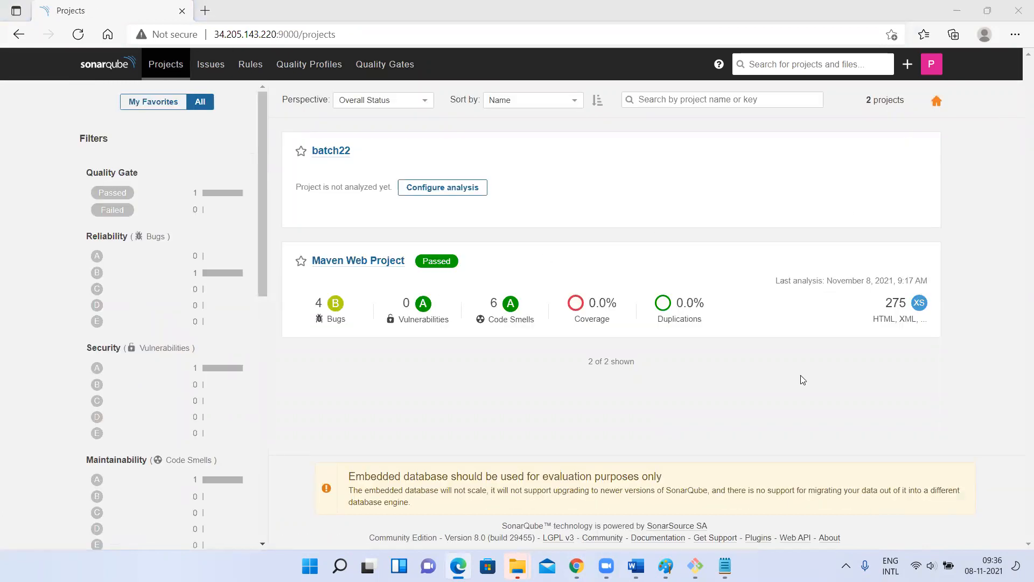
{"action": "key", "text": "alt+Tab"}
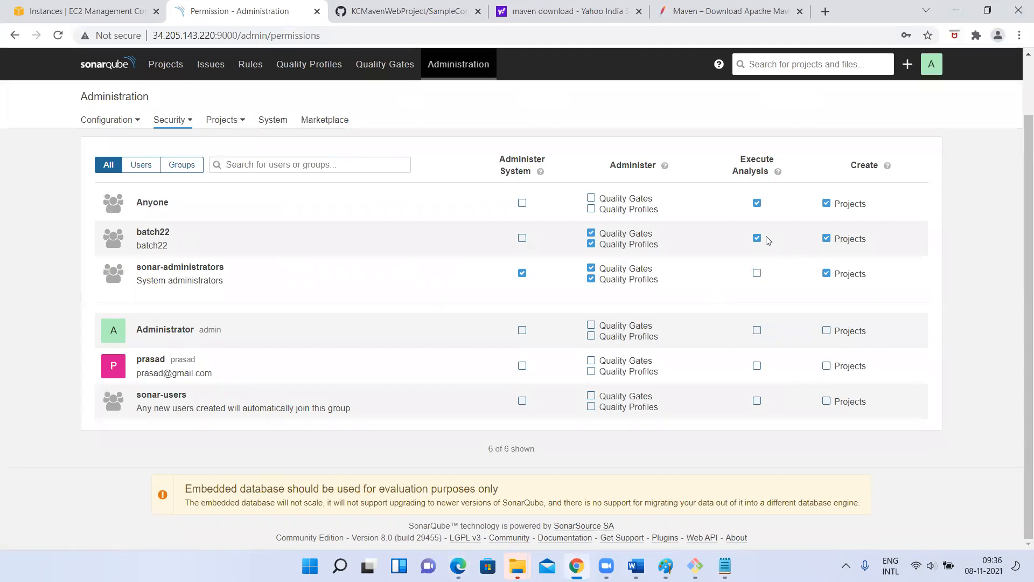
{"action": "scroll", "coordinate": [550, 411], "scroll_direction": "up", "scroll_amount": 2}
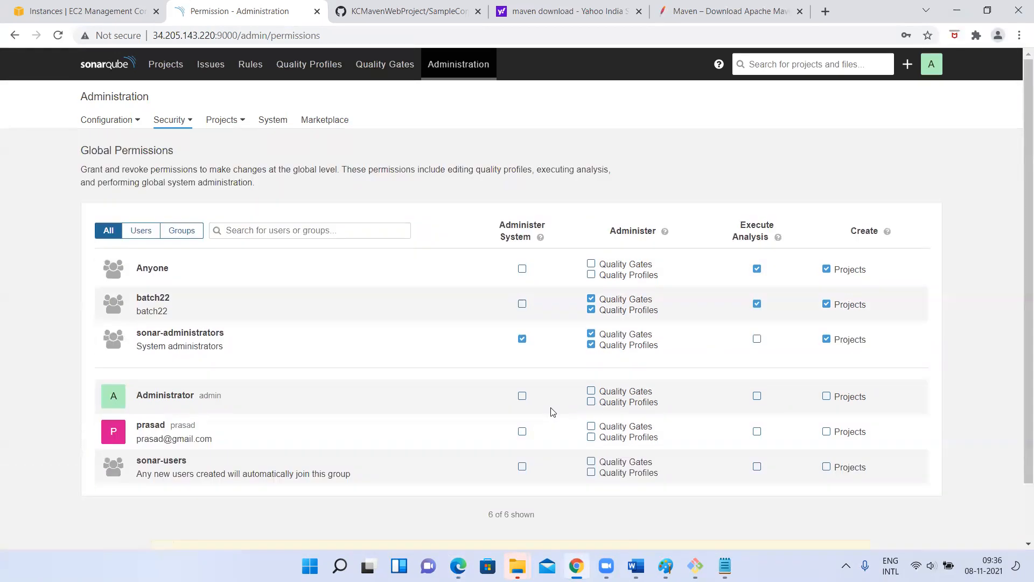
{"action": "left_click", "coordinate": [179, 122]}
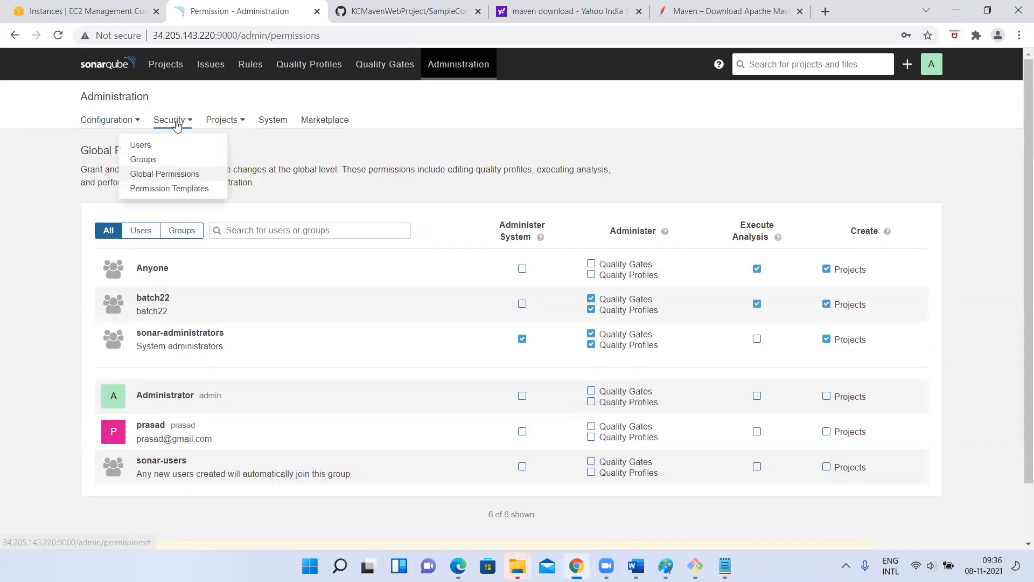
{"action": "left_click", "coordinate": [148, 144]}
{"action": "key", "text": "alt+Tab"}
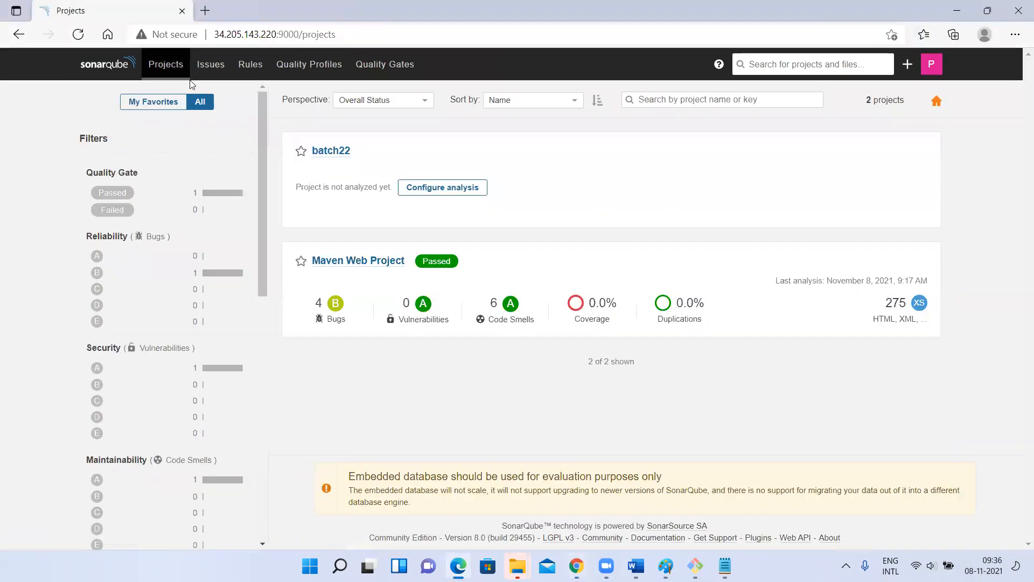
{"action": "left_click", "coordinate": [78, 34]}
- As the regular user, view Maven Web Project's vulnerability issues, then return to the admin window
{"action": "scroll", "coordinate": [153, 327], "scroll_direction": "down", "scroll_amount": 10}
{"action": "scroll", "coordinate": [155, 327], "scroll_direction": "up", "scroll_amount": 10}
{"action": "left_click", "coordinate": [360, 261]}
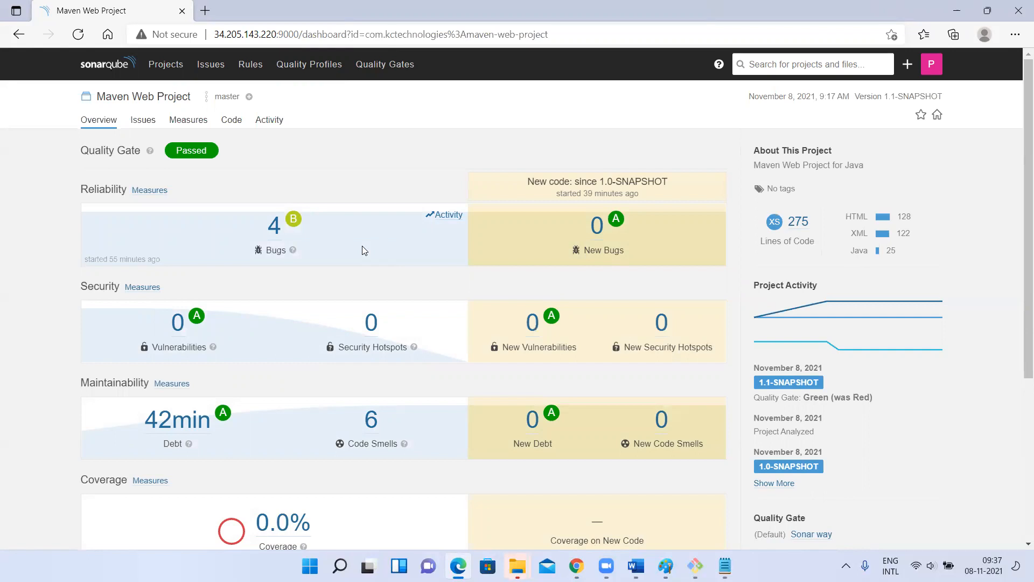
{"action": "left_click", "coordinate": [178, 323]}
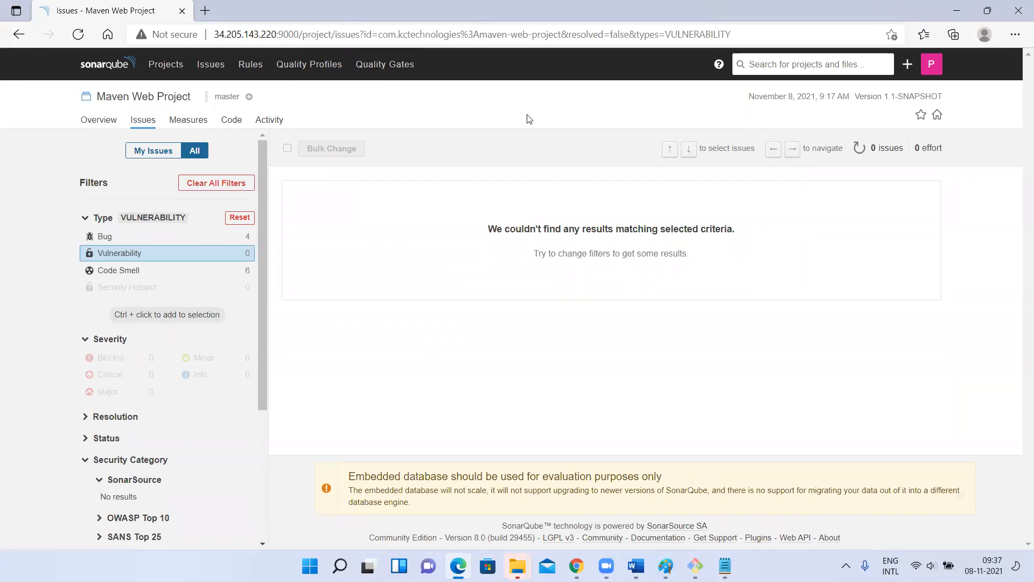
{"action": "scroll", "coordinate": [303, 292], "scroll_direction": "down", "scroll_amount": 1}
{"action": "scroll", "coordinate": [302, 292], "scroll_direction": "up", "scroll_amount": 1}
{"action": "scroll", "coordinate": [302, 292], "scroll_direction": "down", "scroll_amount": 2}
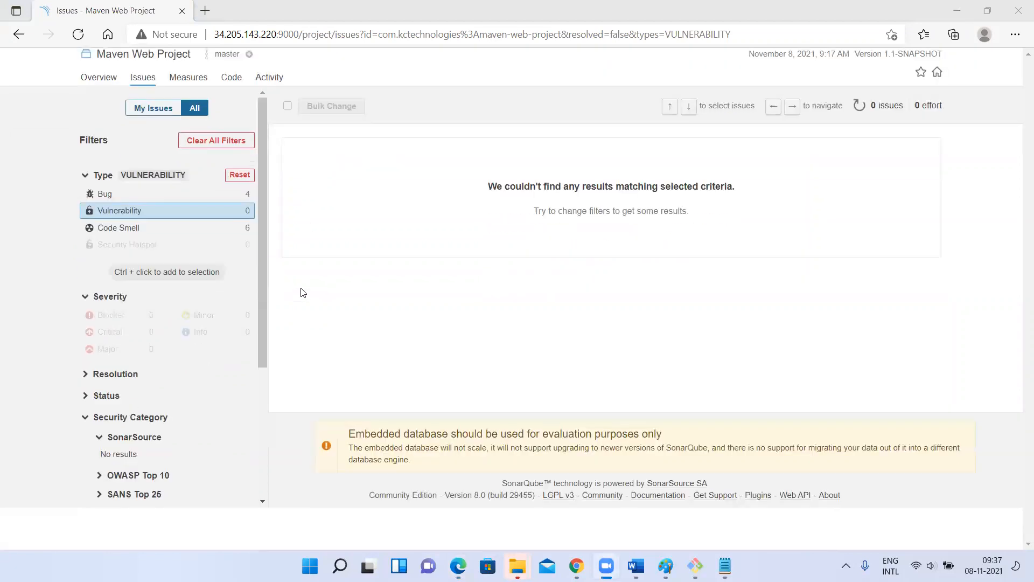
{"action": "scroll", "coordinate": [302, 292], "scroll_direction": "up", "scroll_amount": 2}
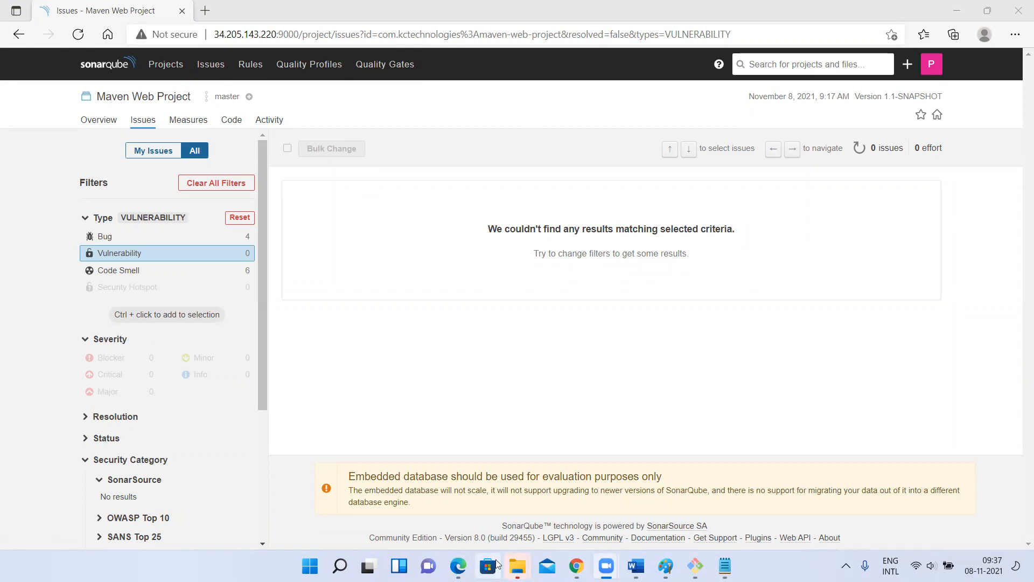
{"action": "left_click", "coordinate": [577, 565]}
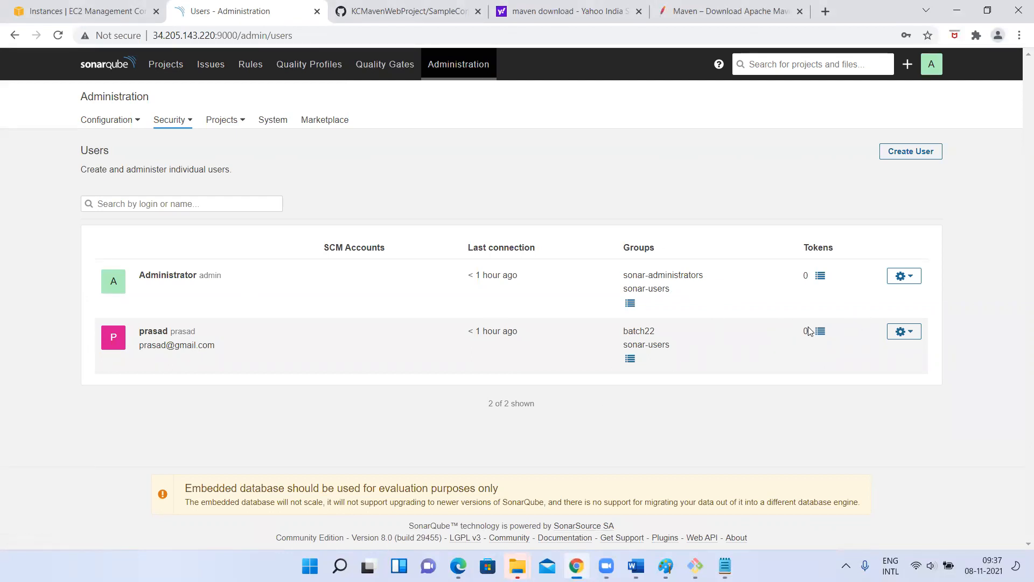
- Open the regular user's actions menu, then go to Administration > Security > Global Permissions
{"action": "left_click", "coordinate": [901, 331]}
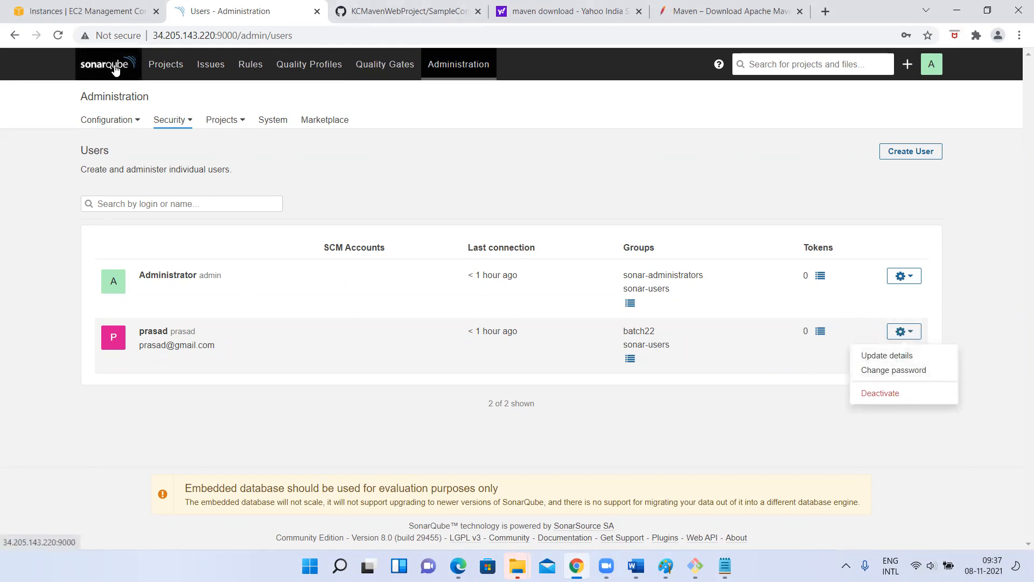
{"action": "left_click", "coordinate": [165, 65]}
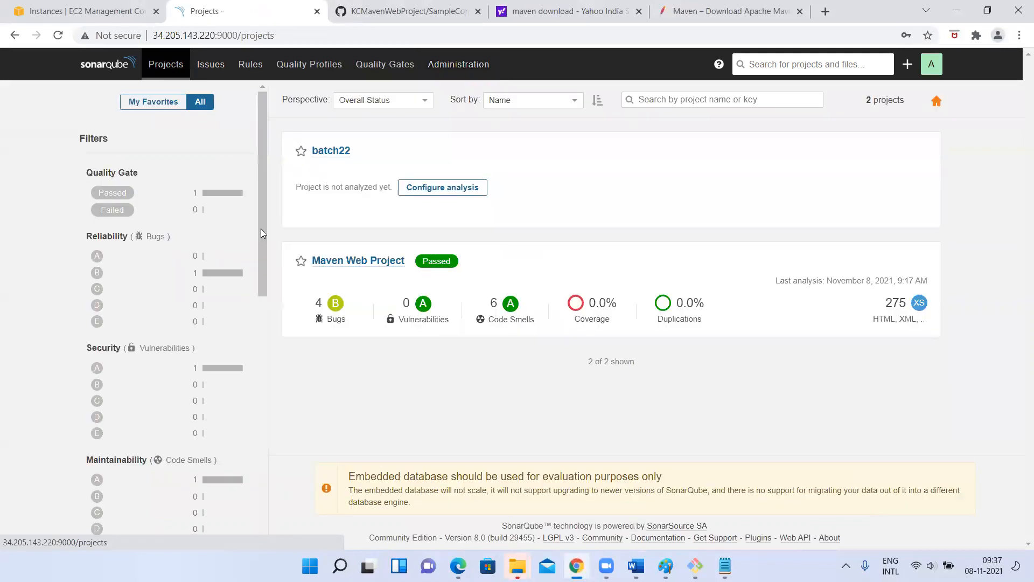
{"action": "left_click", "coordinate": [460, 66]}
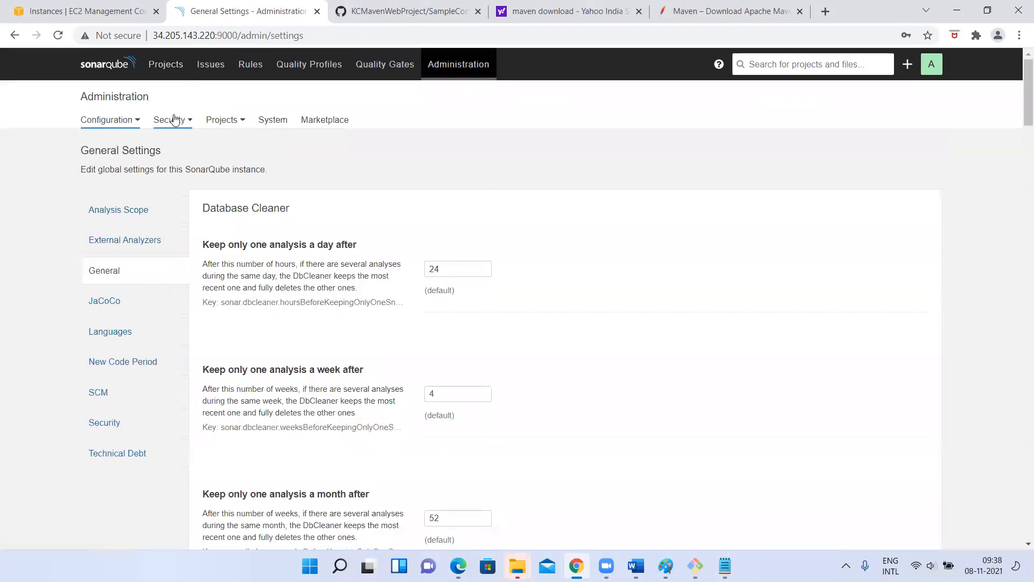
{"action": "left_click", "coordinate": [173, 119]}
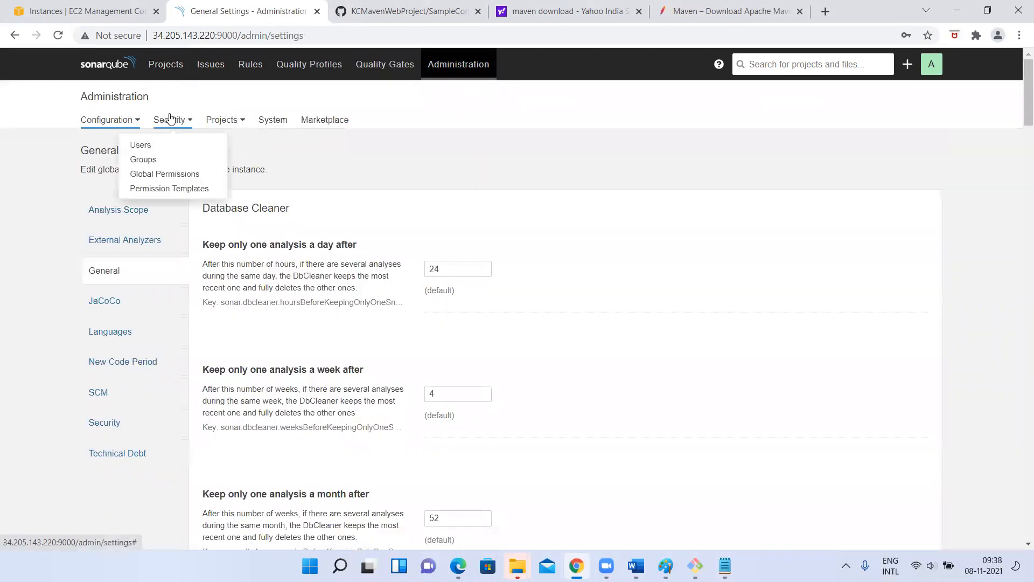
{"action": "left_click", "coordinate": [153, 175]}
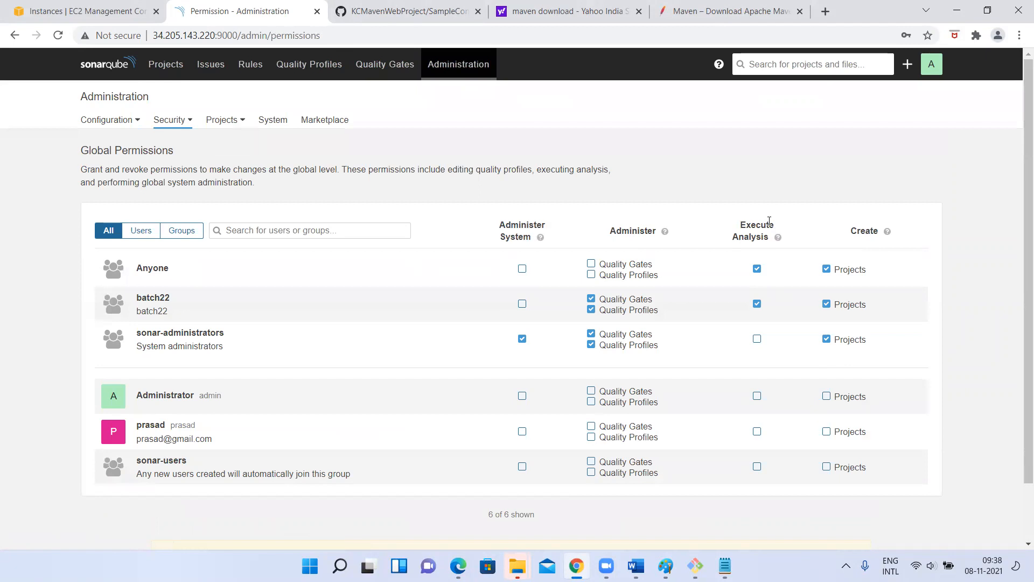
- Read the help for the Create, Execute Analysis and Administer permissions, then return to the user's Issues page
{"action": "mouse_move", "coordinate": [887, 231]}
{"action": "mouse_move", "coordinate": [778, 238]}
{"action": "mouse_move", "coordinate": [666, 235]}
{"action": "key", "text": "alt+Tab"}
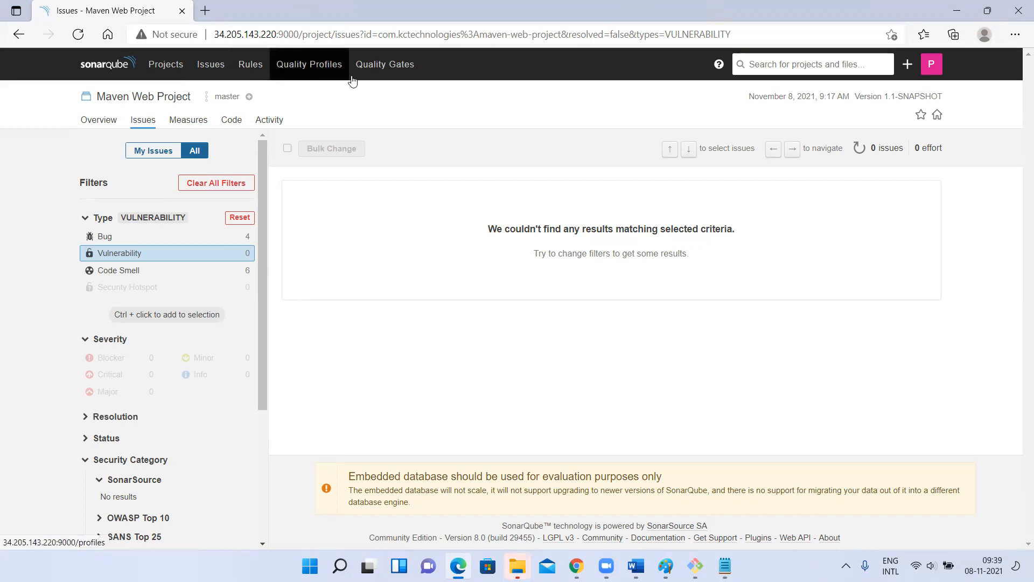
- Open Quality Gates as the regular user to see Sonar way's Coverage 80.0% and Duplicated Lines 3.0% conditions
{"action": "left_click", "coordinate": [403, 73]}
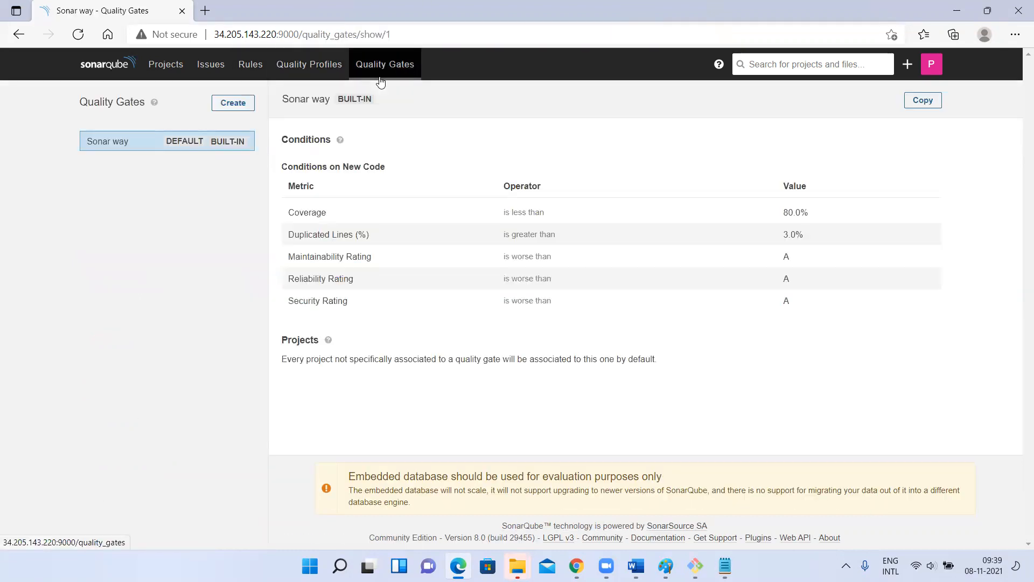